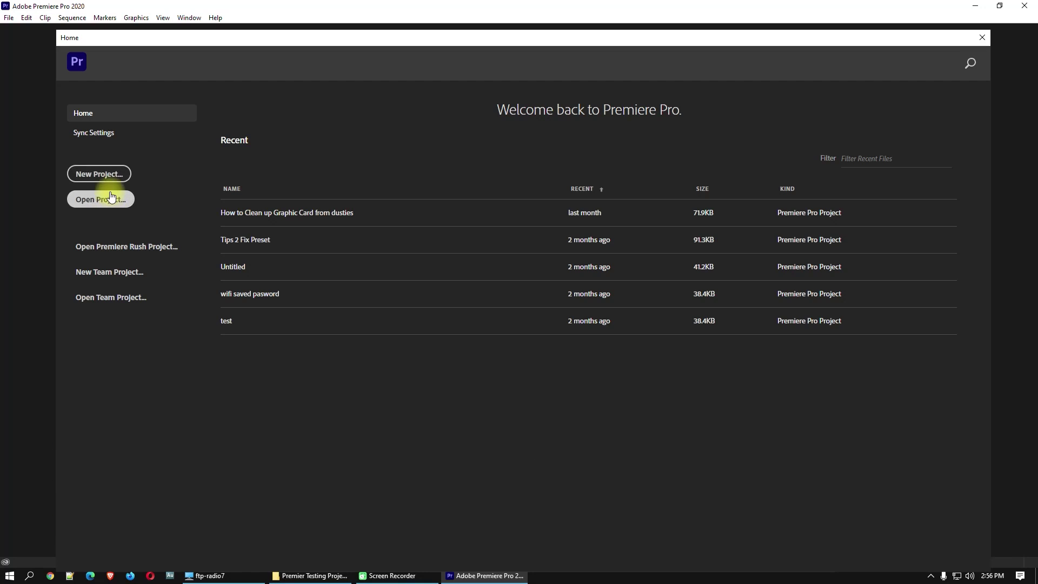
# - Create a new Untitled Premiere project and bring the Premier Testing Projects folder window into view
pyautogui.click(89, 173)
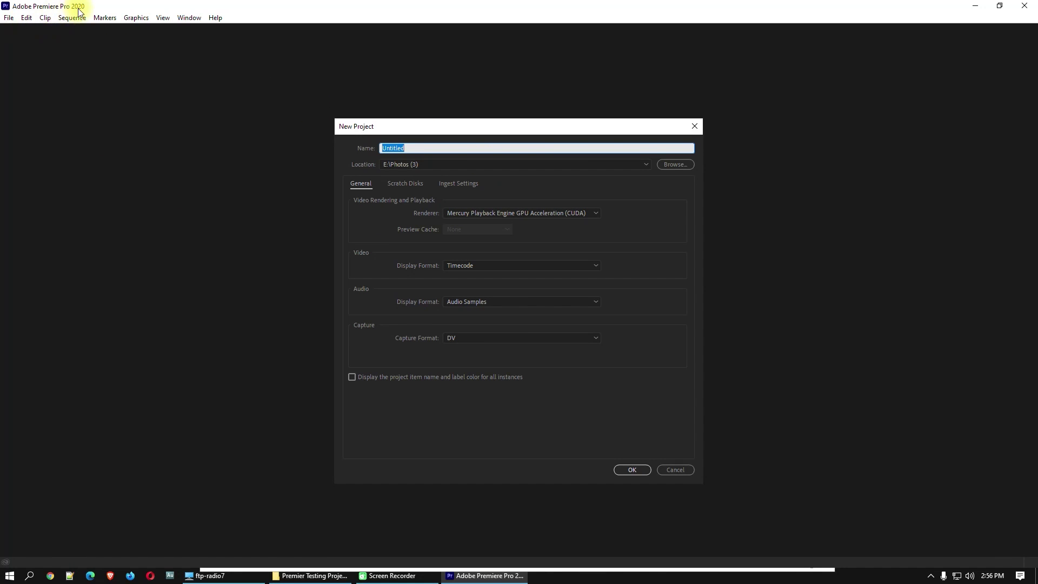
pyautogui.click(633, 470)
pyautogui.moveTo(314, 576)
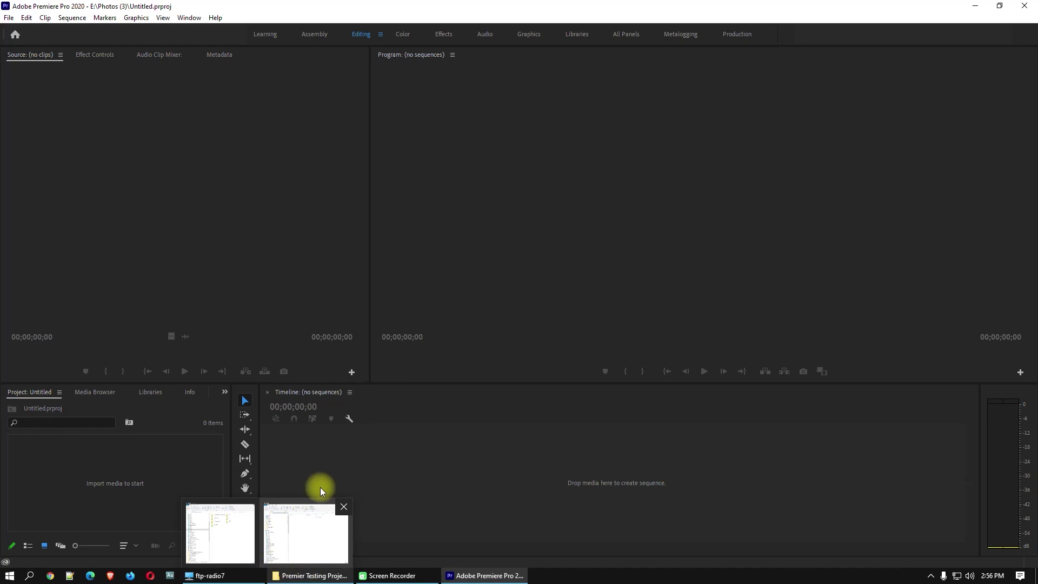
pyautogui.click(306, 532)
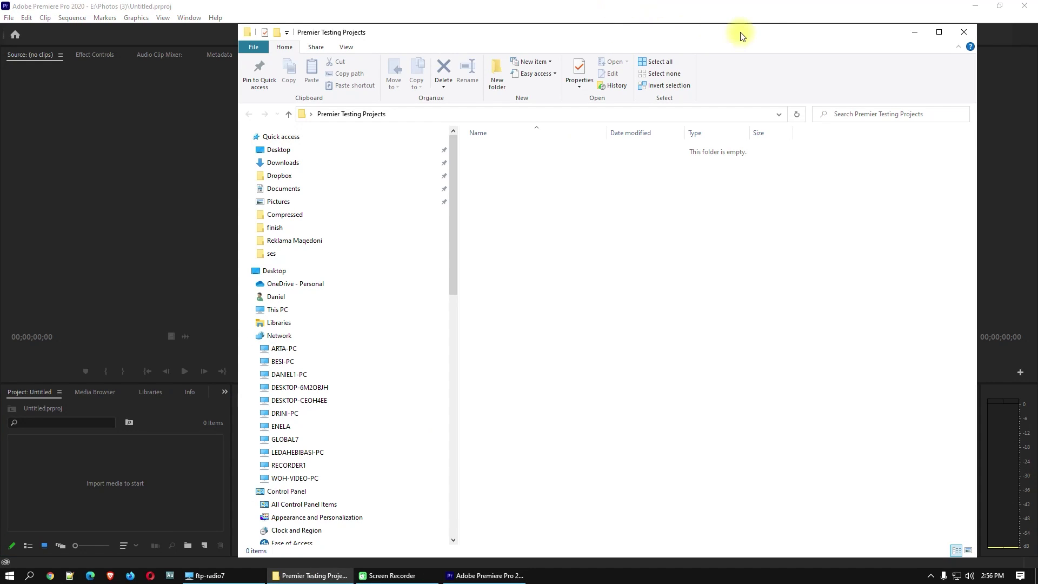
pyautogui.moveTo(730, 28); pyautogui.dragTo(730, 193)
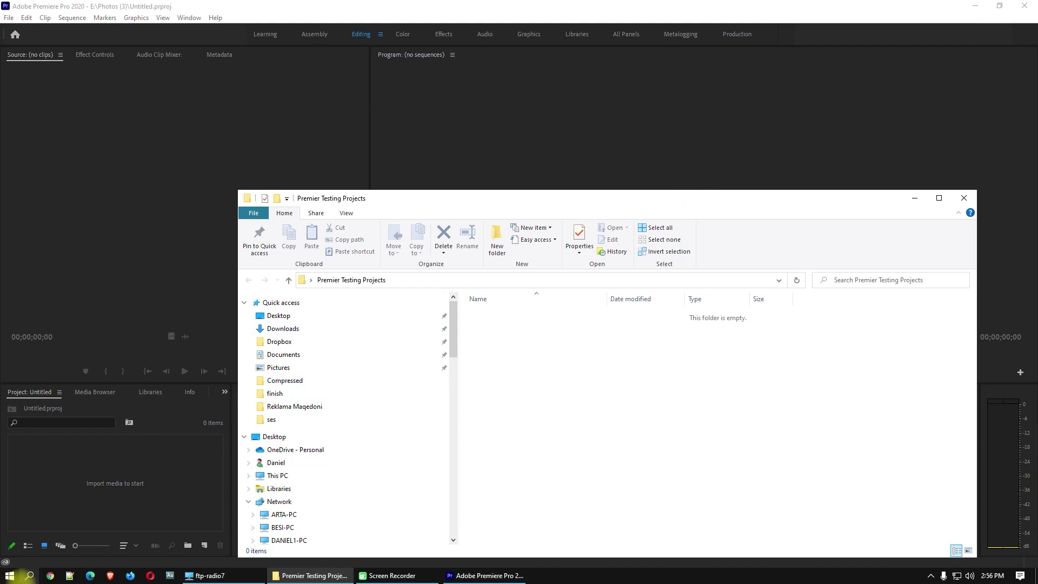
# - Drop the ScreenRecorderProject6 recording from This PC onto the empty timeline
pyautogui.click(12, 576)
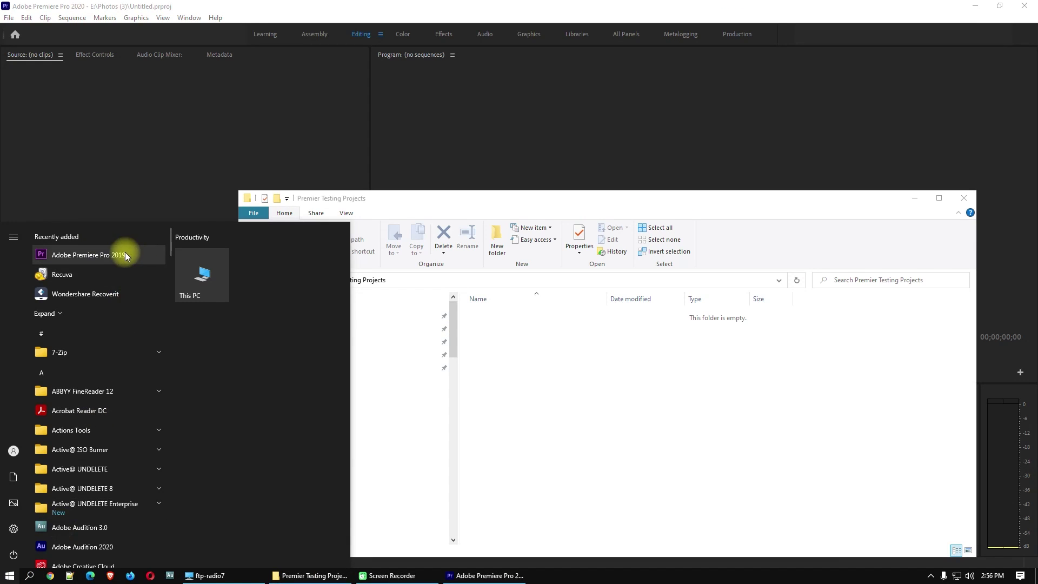
pyautogui.moveTo(521, 204); pyautogui.dragTo(491, 161)
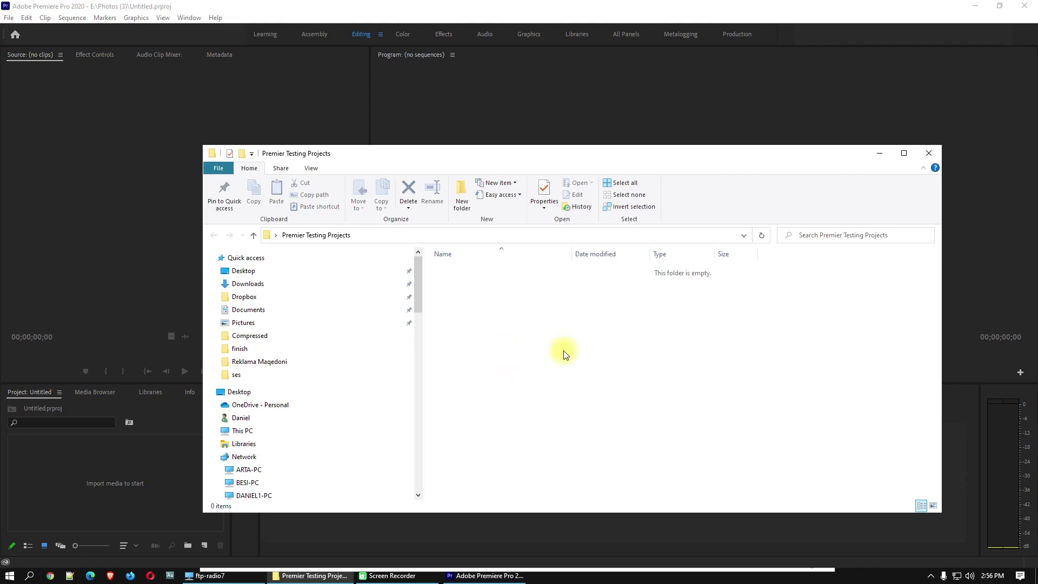
pyautogui.click(9, 576)
pyautogui.click(196, 278)
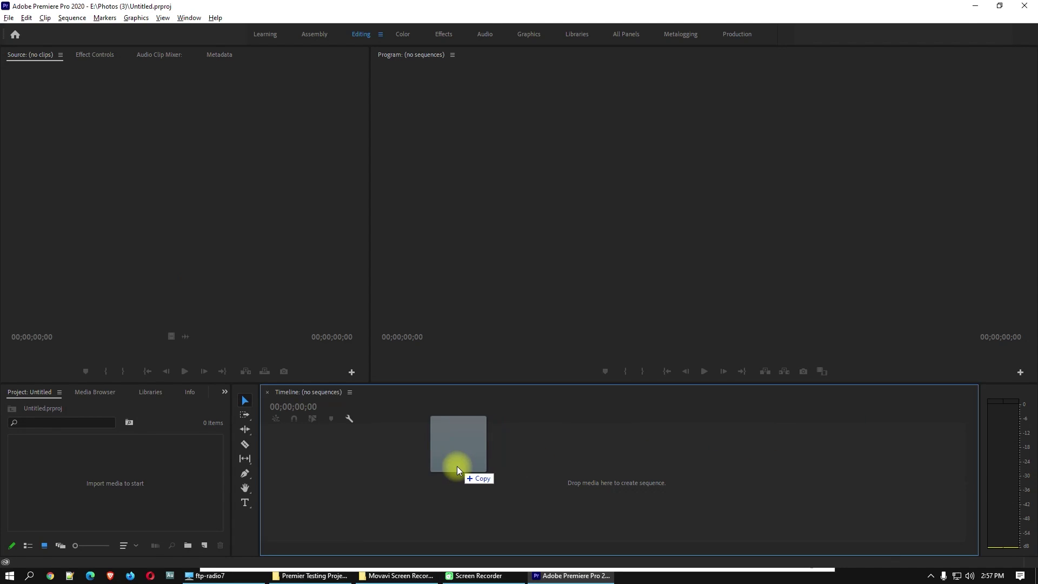
pyautogui.moveTo(456, 466); pyautogui.dragTo(456, 466)
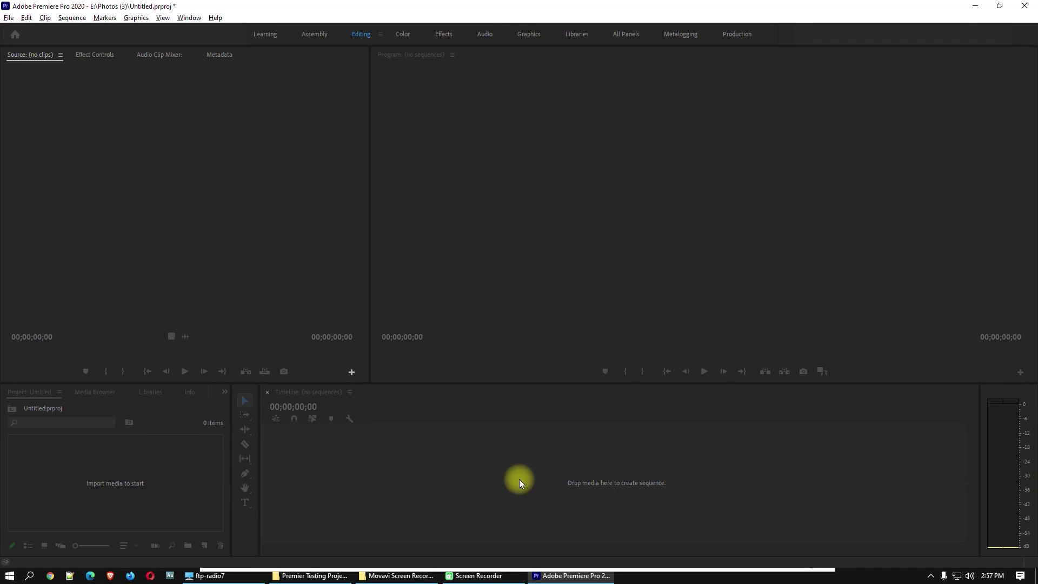
# - Use Save As with the Premier Testing Projects folder as the save location
pyautogui.click(9, 18)
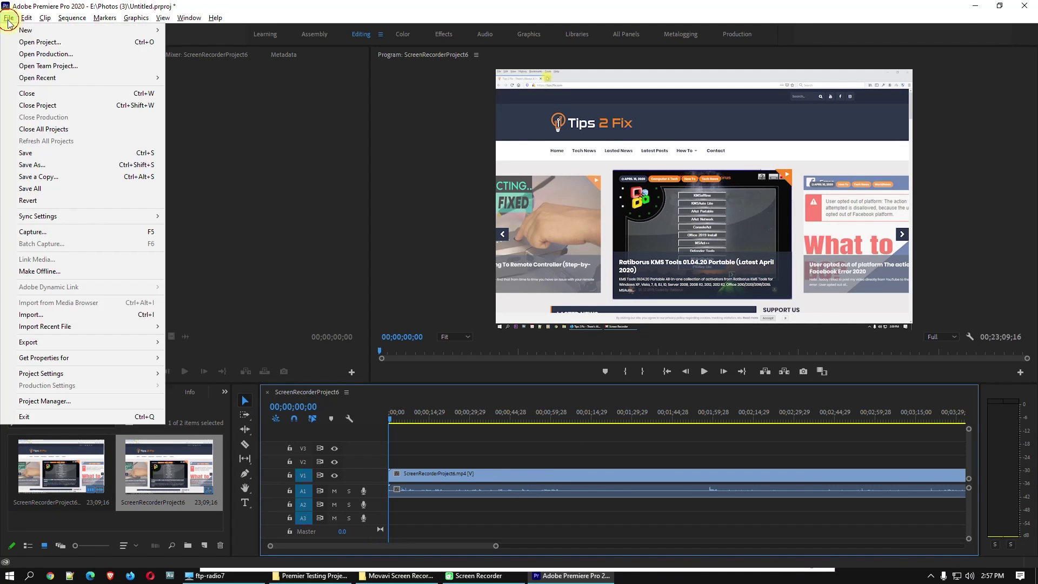
pyautogui.click(60, 164)
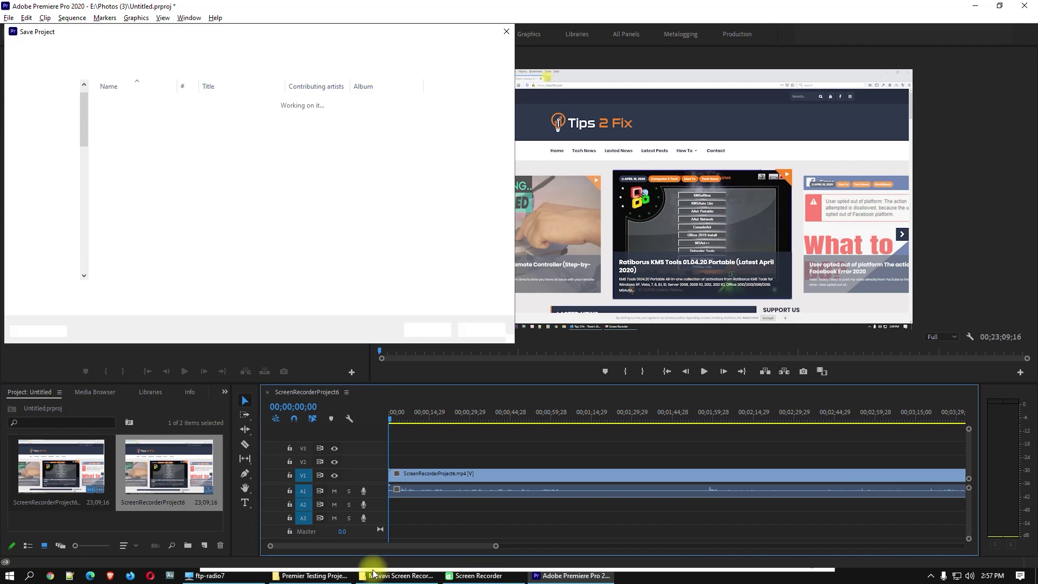
pyautogui.click(314, 575)
pyautogui.click(416, 235)
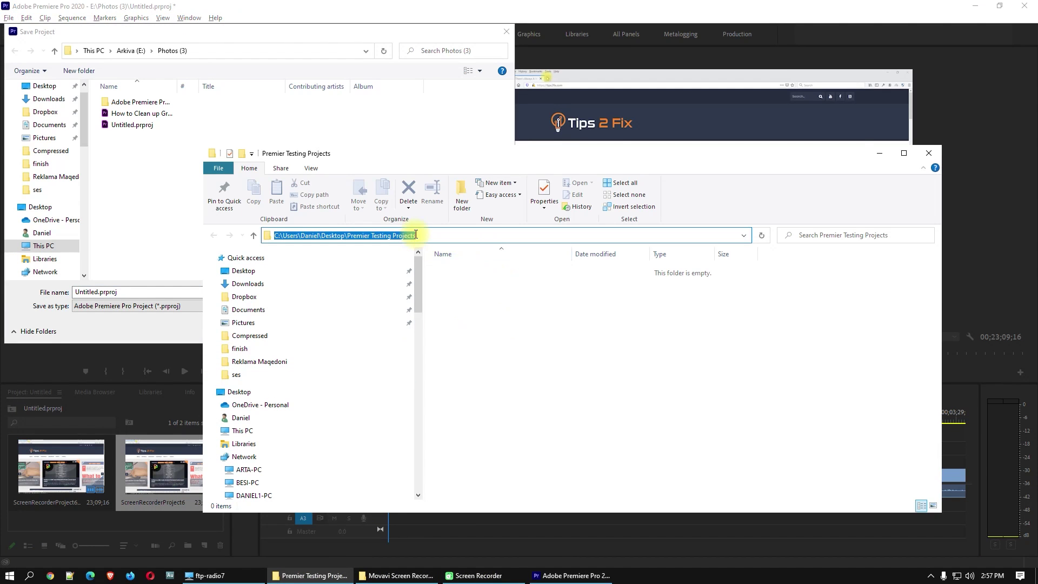
pyautogui.hotkey('ctrl', 'c')
pyautogui.click(157, 292)
pyautogui.hotkey('ctrl', 'v')
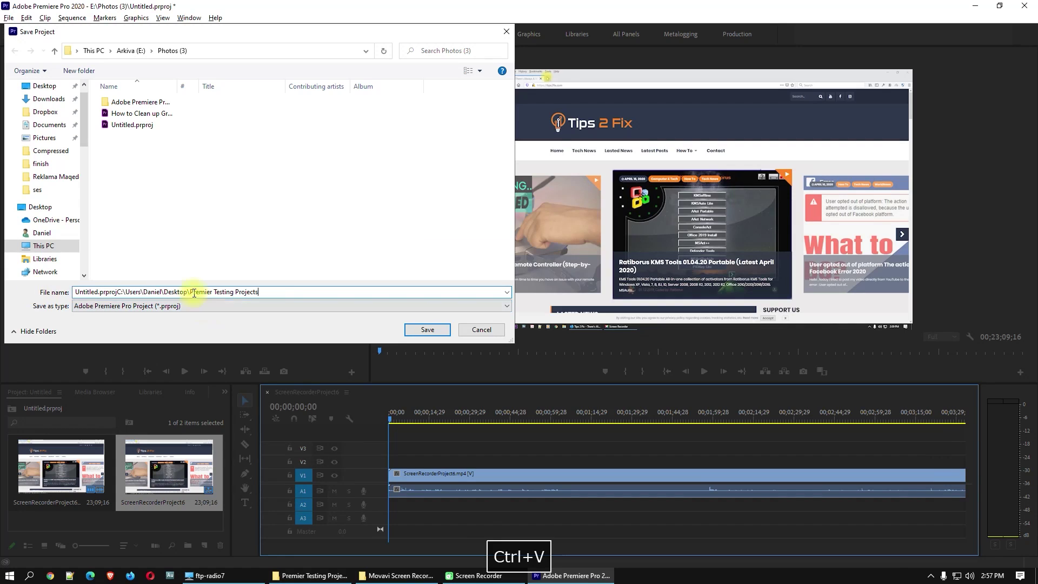
pyautogui.moveTo(75, 292); pyautogui.dragTo(125, 292)
pyautogui.press('BackSpace')
pyautogui.click(427, 329)
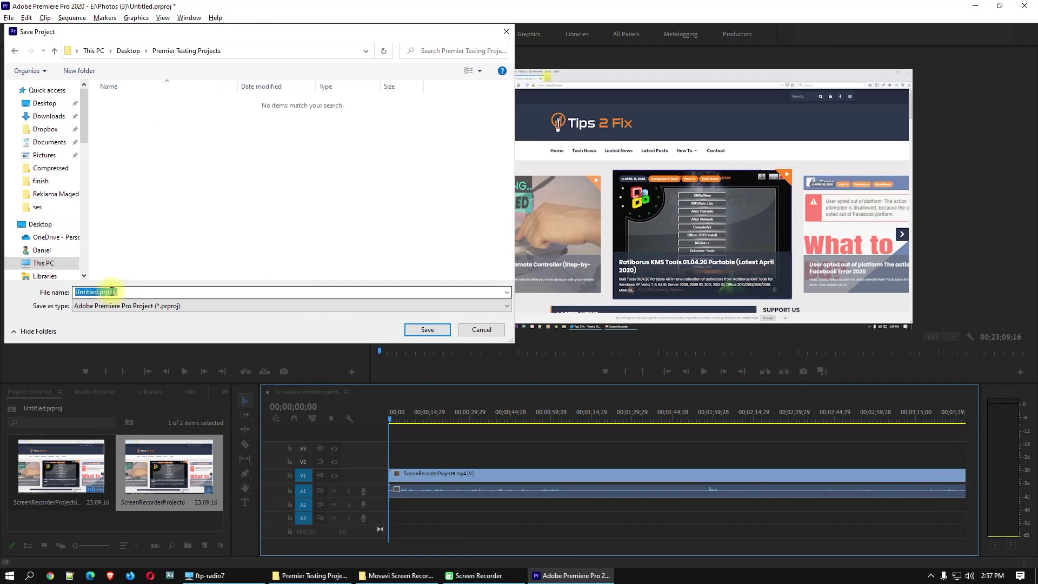
# - Name the project 'Test Premier project 2020' and save it
pyautogui.doubleClick(100, 292)
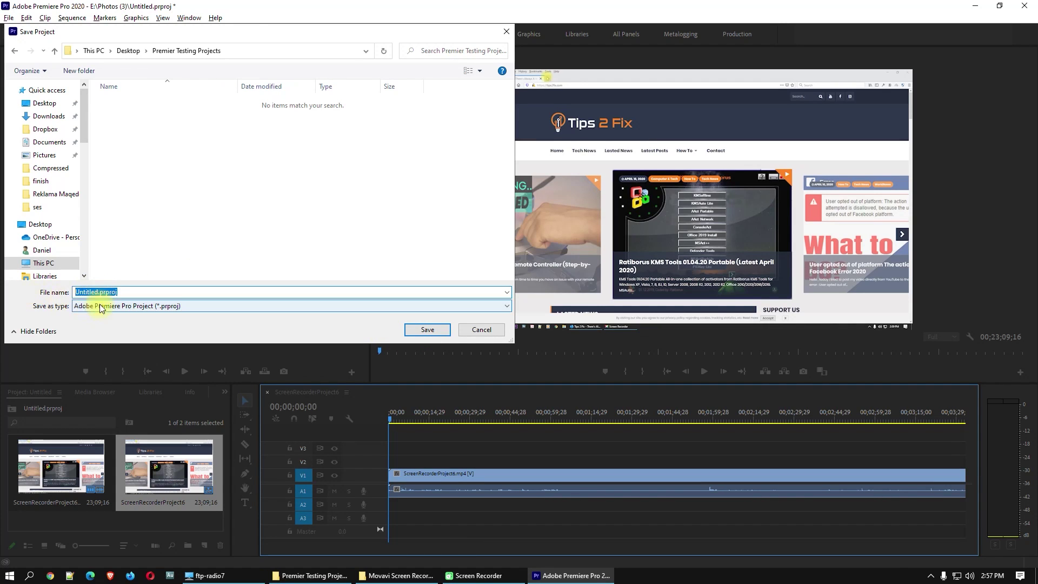
pyautogui.click(104, 292)
pyautogui.write('Test Po')
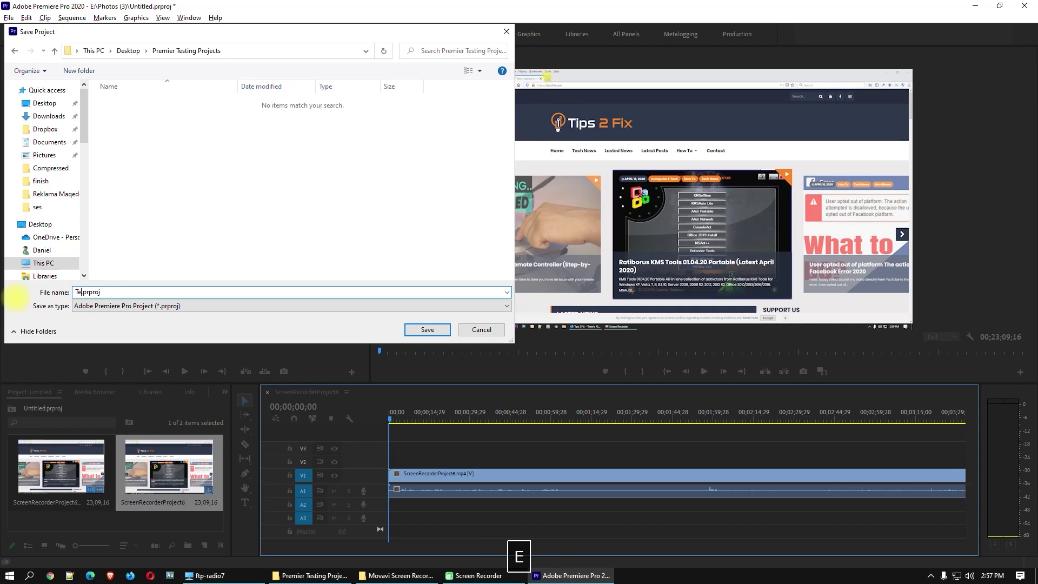
pyautogui.press('BackSpace')
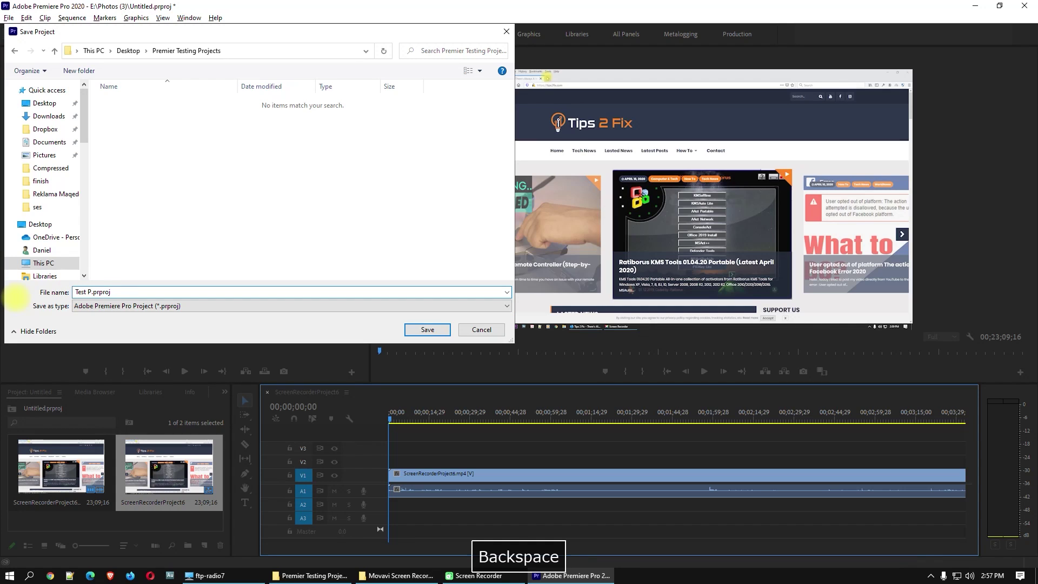
pyautogui.write('remier pro')
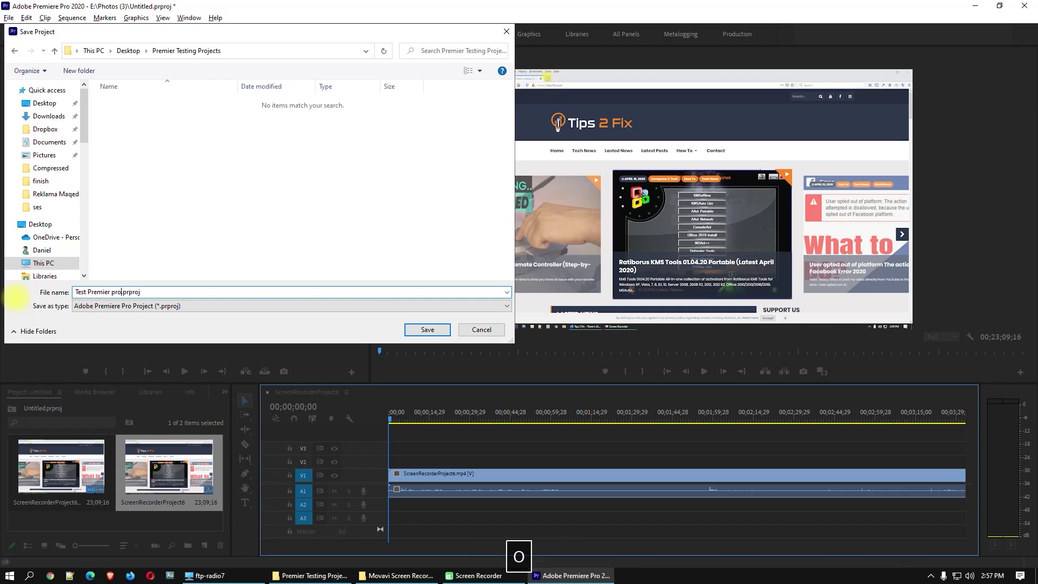
pyautogui.press('BackSpace')
pyautogui.write('oject ')
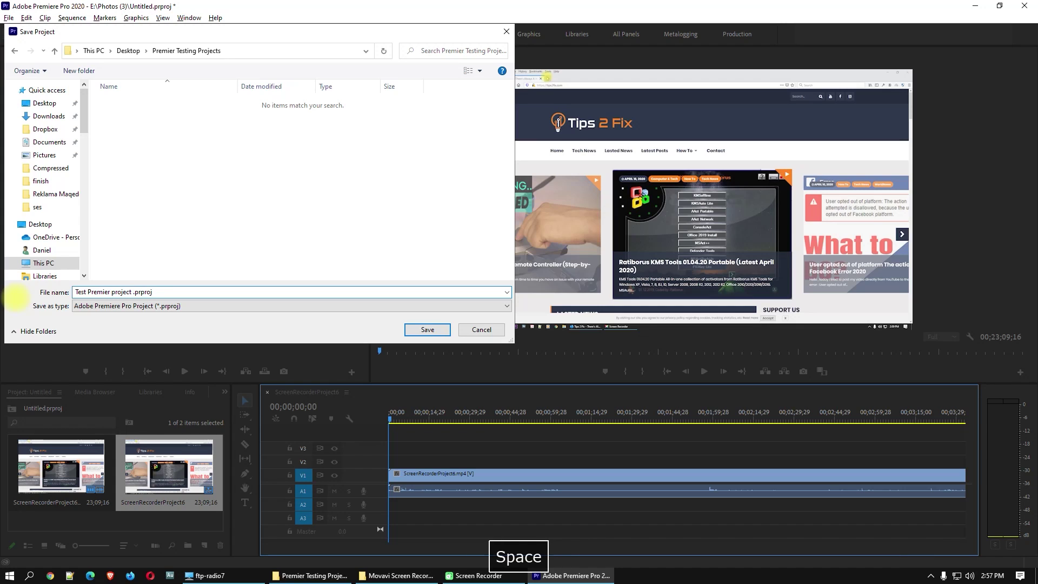
pyautogui.write('2020')
pyautogui.click(427, 329)
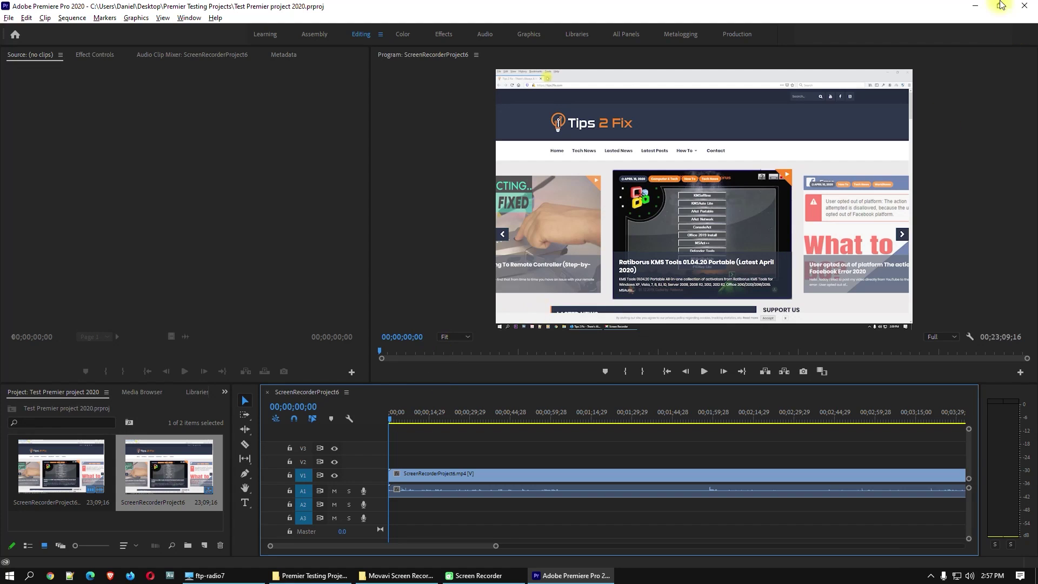
# - Close Premiere Pro 2020 and open Test Premier project 2020.prproj with Adobe Premiere Pro CC 2019
pyautogui.click(1021, 10)
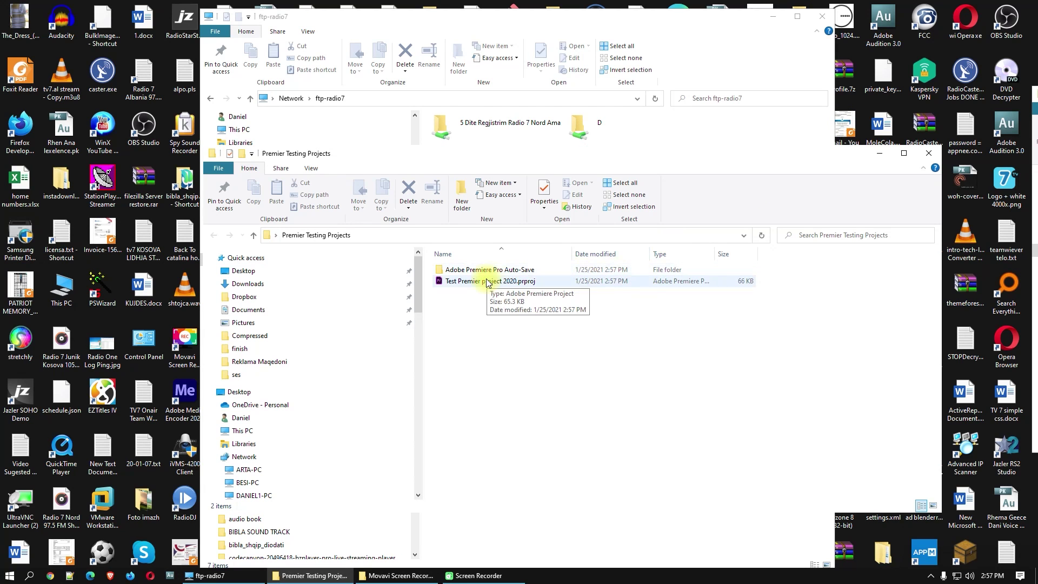
pyautogui.click(450, 283)
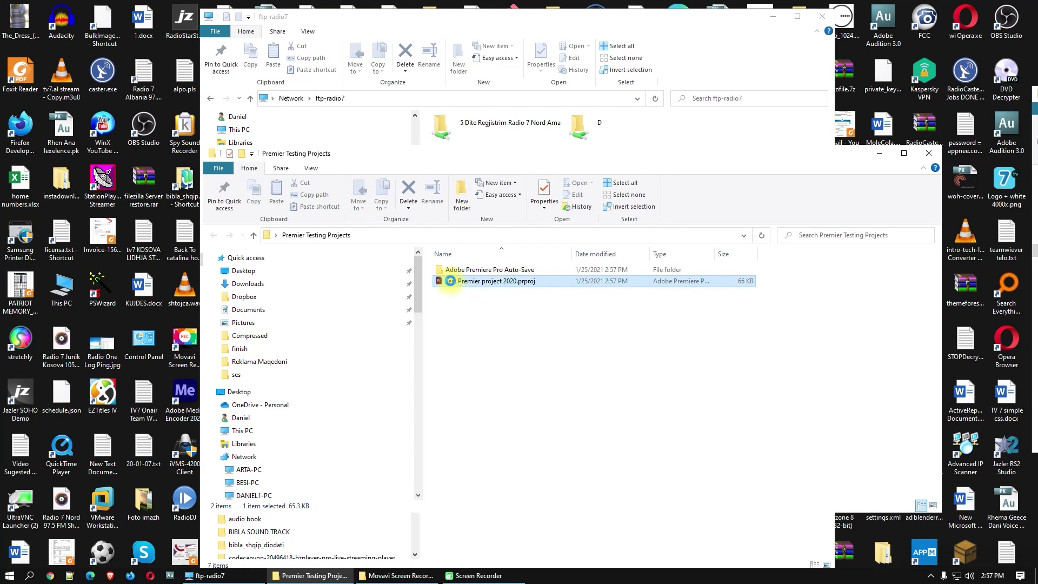
pyautogui.rightClick(450, 282)
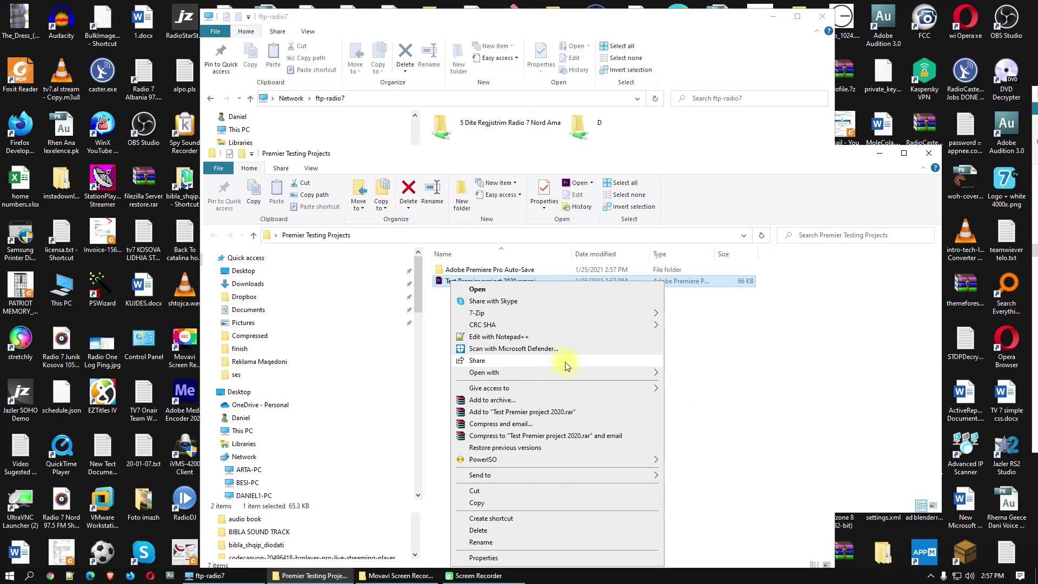
pyautogui.moveTo(573, 373)
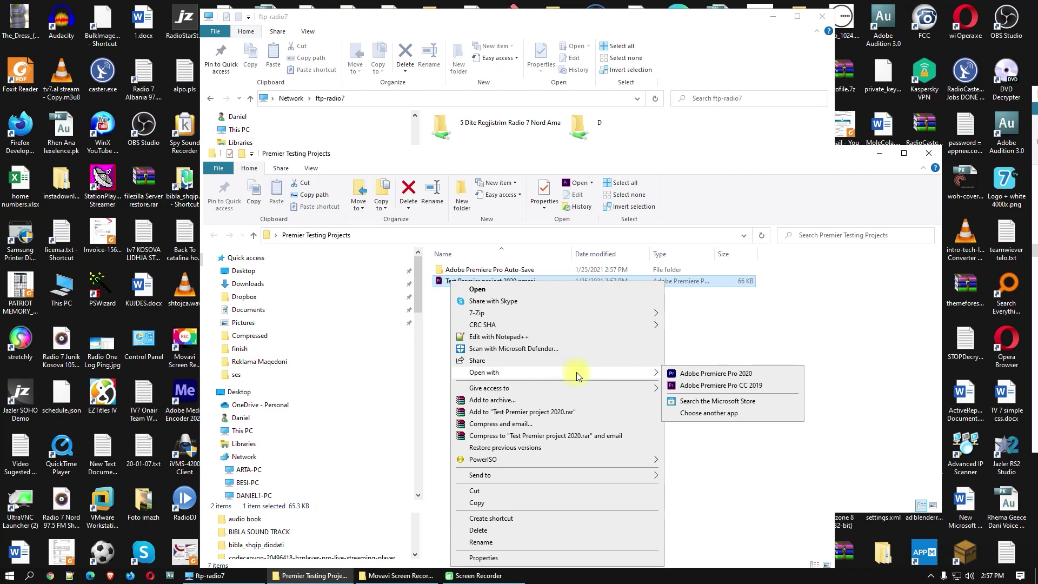
pyautogui.click(751, 385)
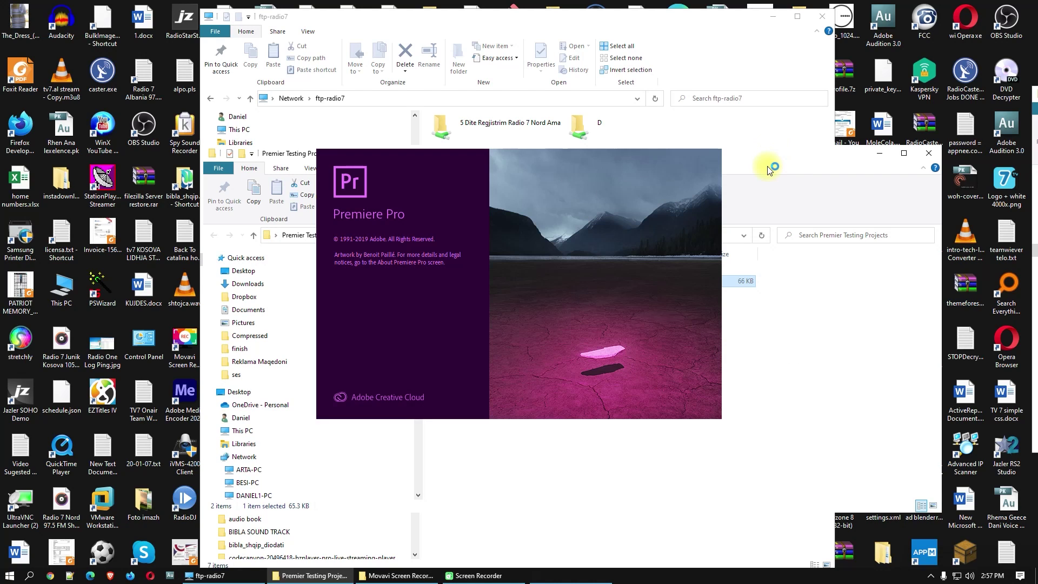
# - Dismiss Premiere Pro 2019's 'saved in a newer version' error for the 2020 project
pyautogui.moveTo(762, 158); pyautogui.dragTo(744, 72)
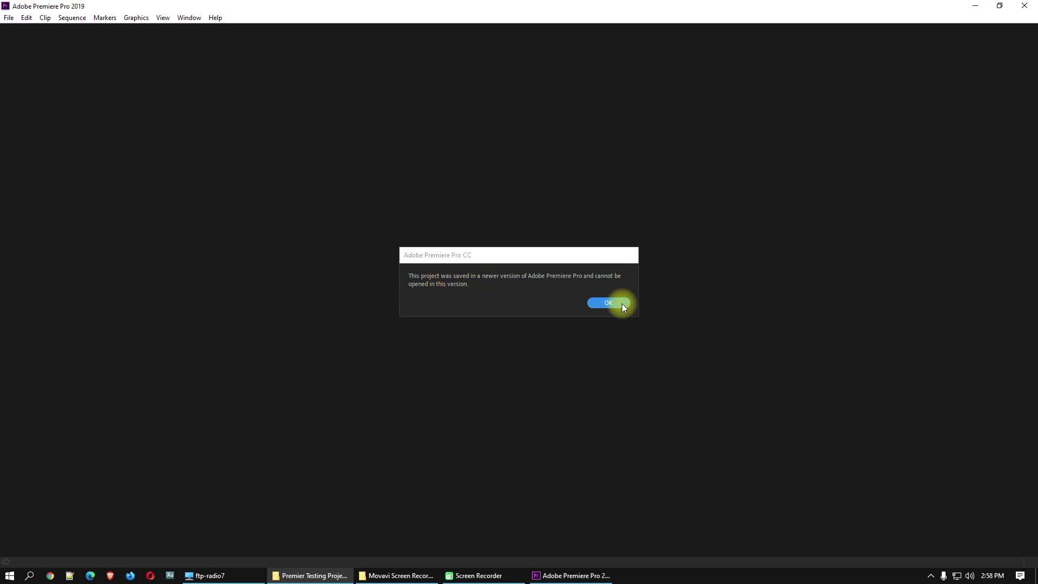
pyautogui.click(608, 301)
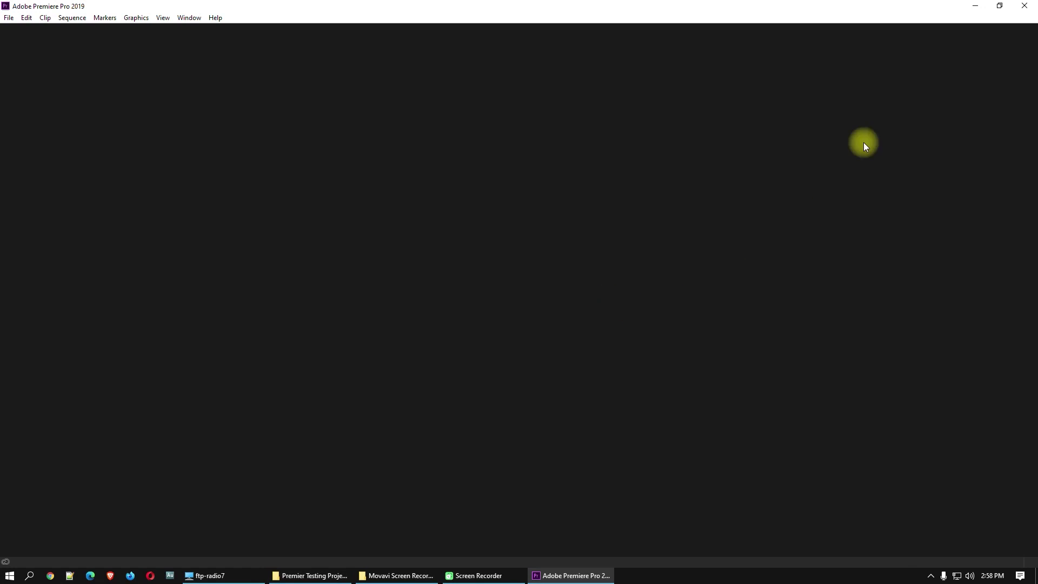
# - Close Premiere Pro 2019, maximize the Premier Testing Projects window and widen its Name column
pyautogui.click(1025, 8)
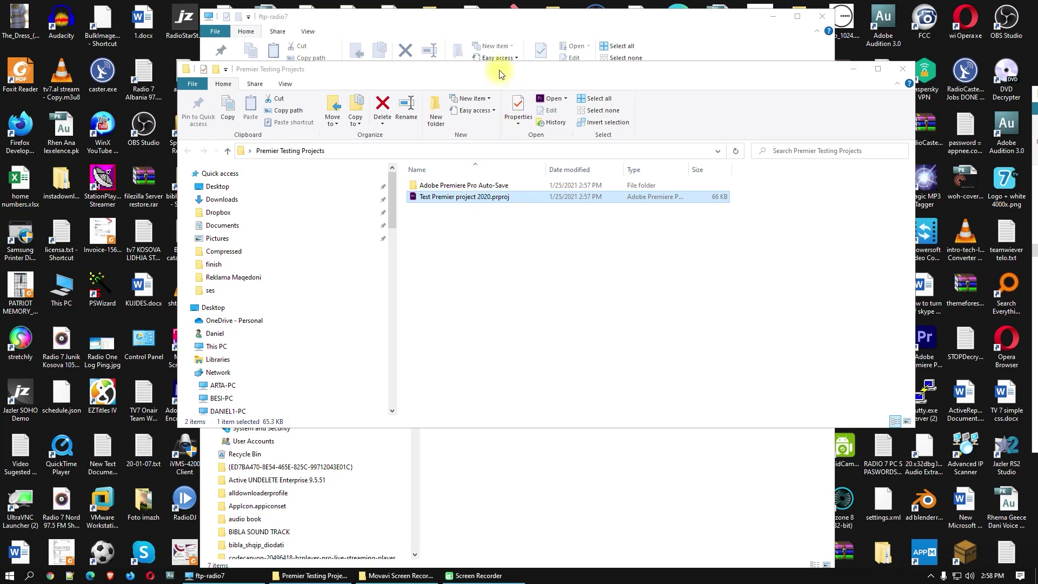
pyautogui.doubleClick(497, 70)
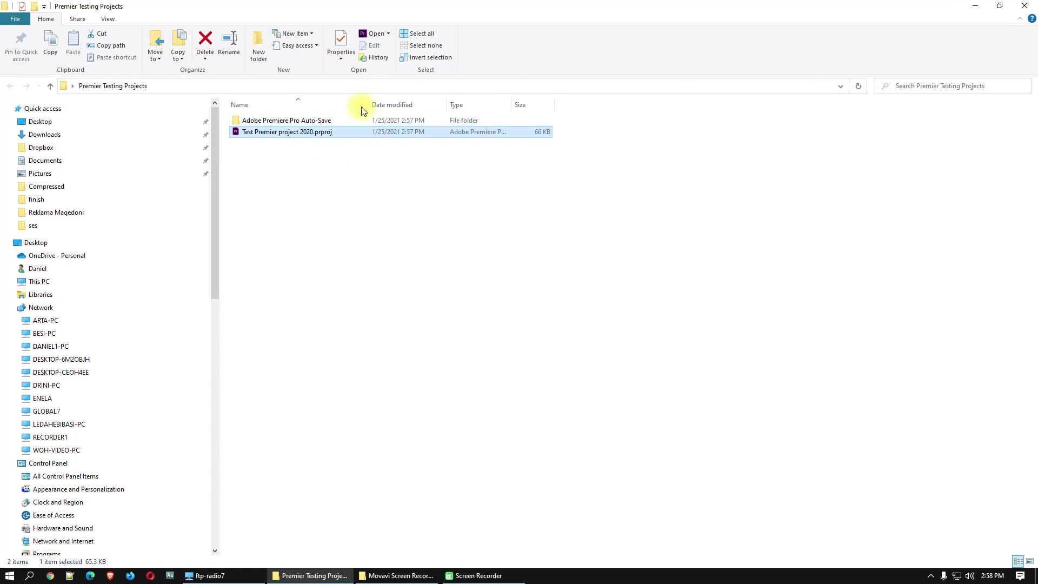
pyautogui.moveTo(369, 105); pyautogui.dragTo(446, 105)
pyautogui.rightClick(271, 134)
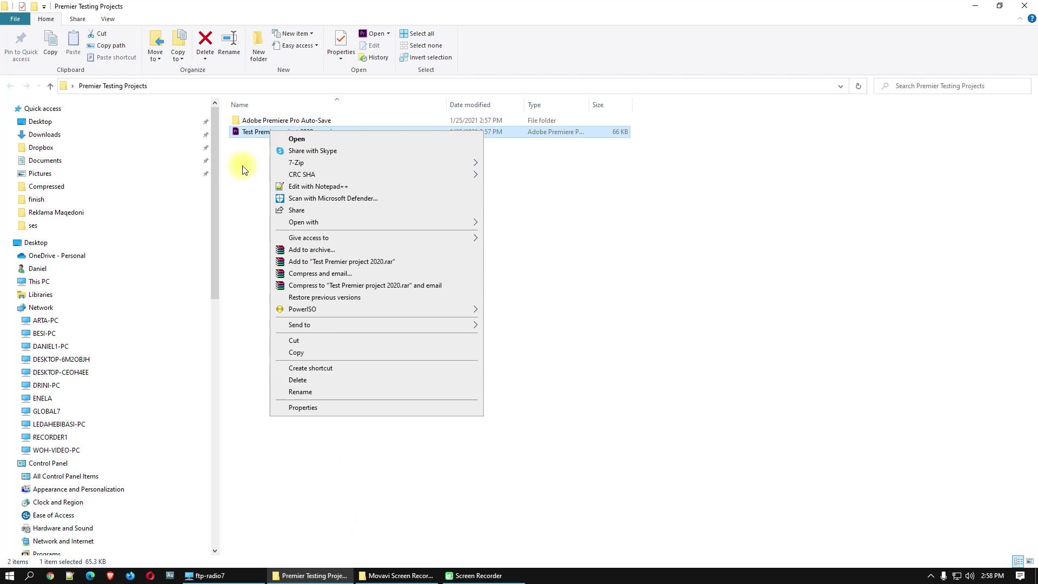
pyautogui.click(245, 200)
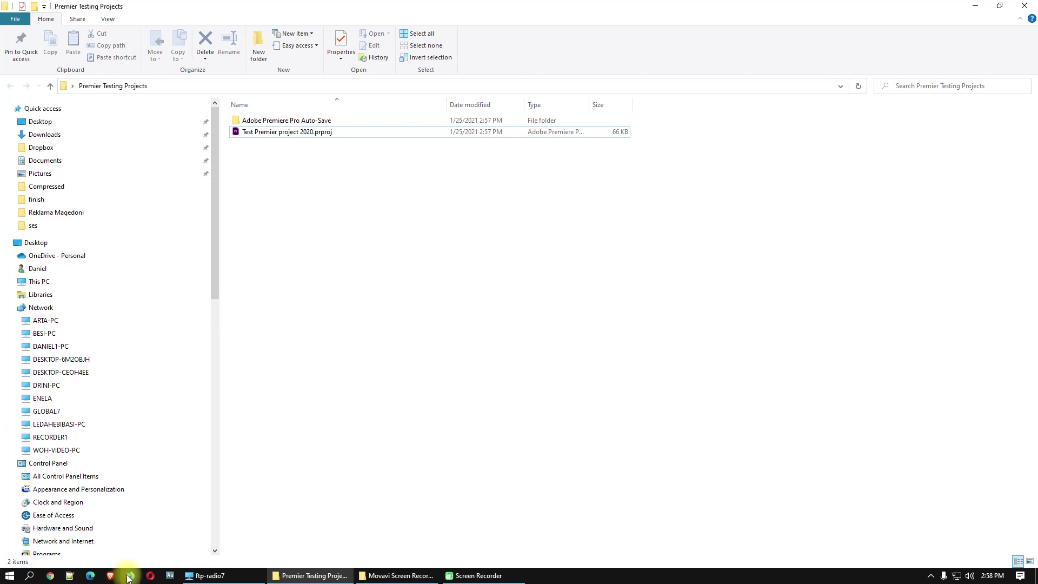
# - Search Chrome for 'seven zip' and open the official 7-zip.org site
pyautogui.click(49, 575)
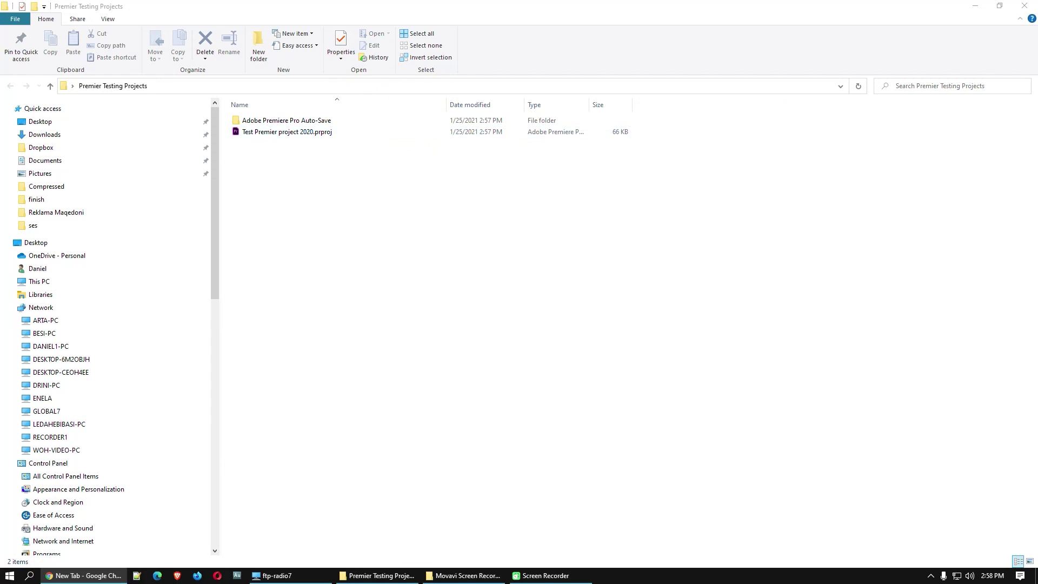
pyautogui.click(384, 27)
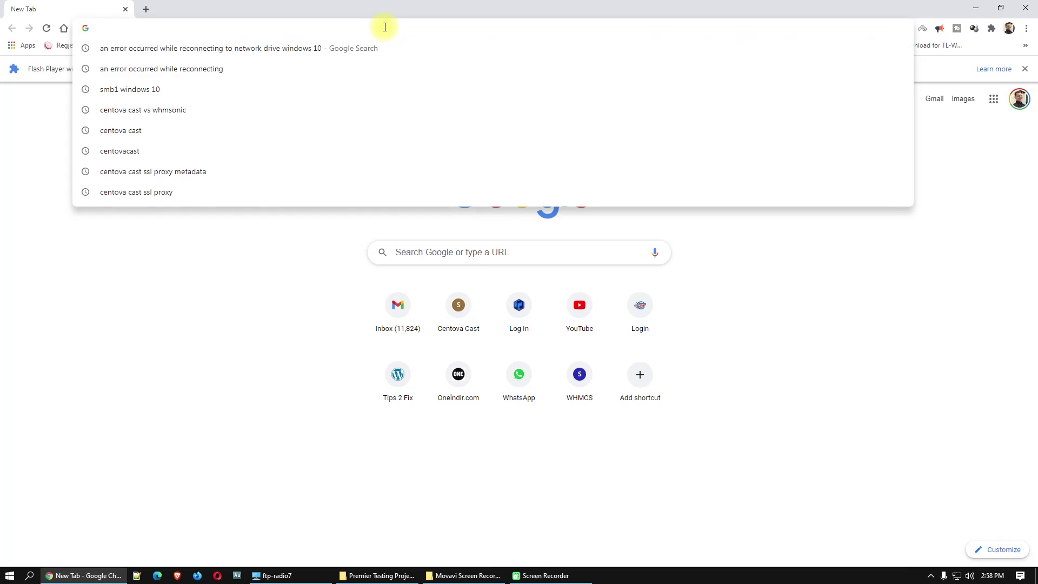
pyautogui.write('seve')
pyautogui.press('BackSpace')
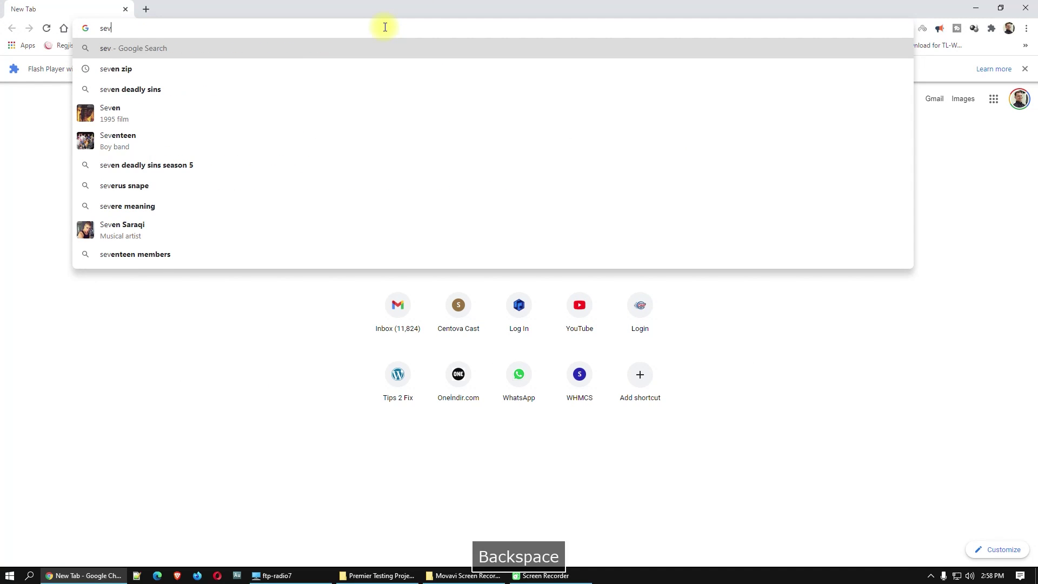
pyautogui.write('n')
pyautogui.press('BackSpace')
pyautogui.write('e')
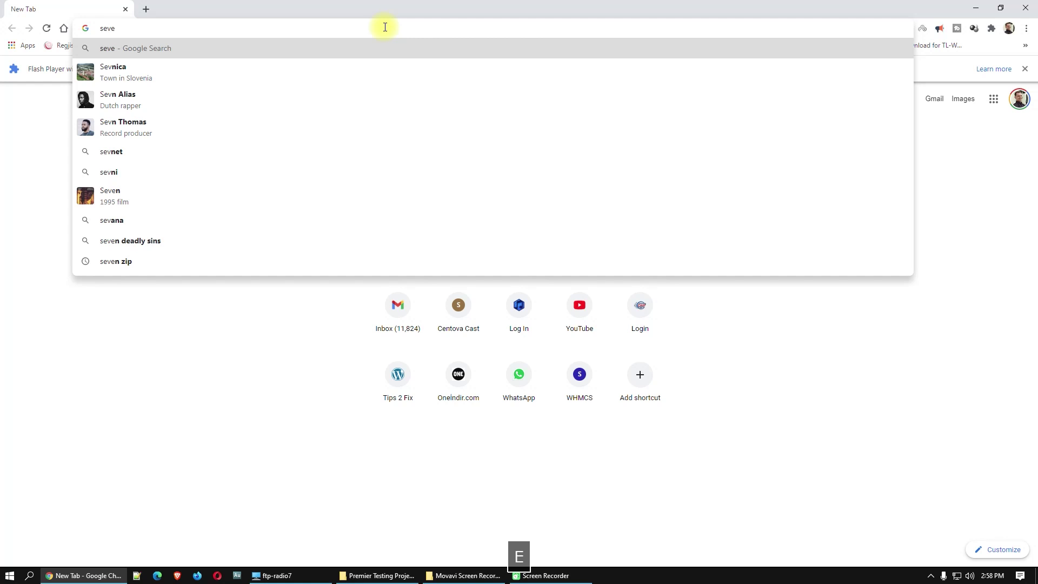
pyautogui.write('n zip')
pyautogui.press('Return')
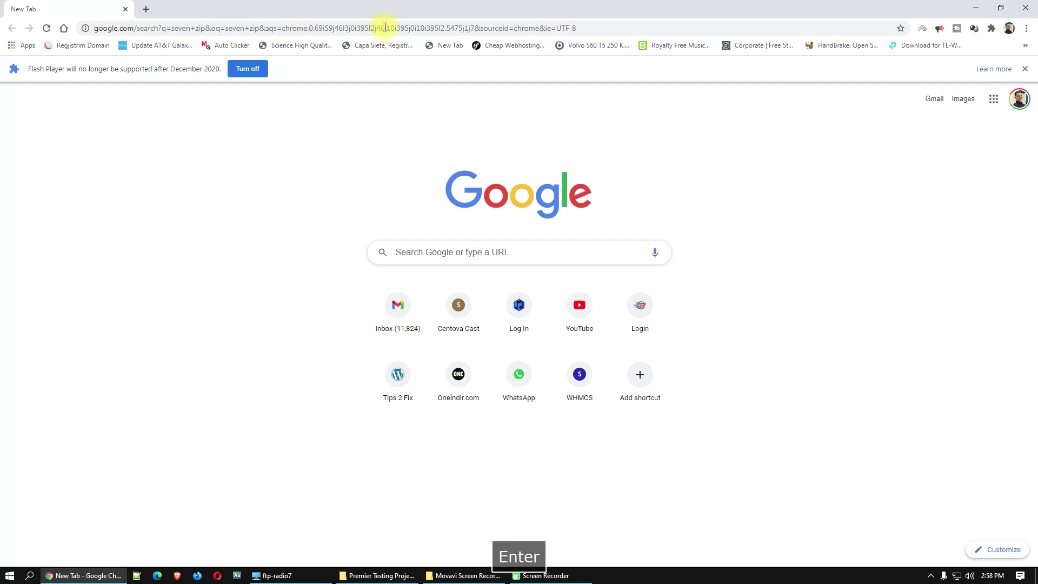
pyautogui.click(54, 190)
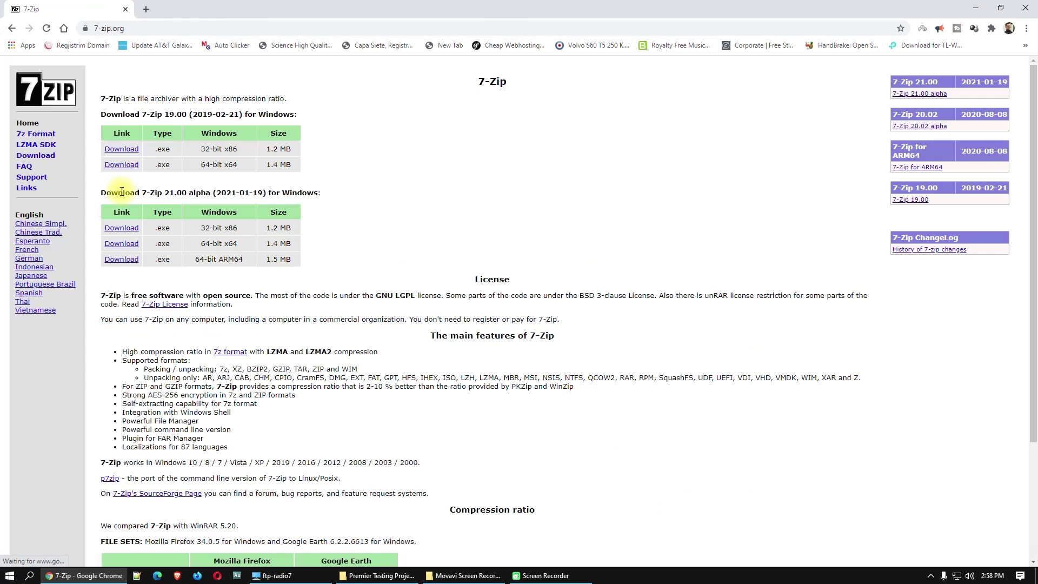
# - Download and install 7-Zip 19.00 (x64), then close the finished setup
pyautogui.click(122, 165)
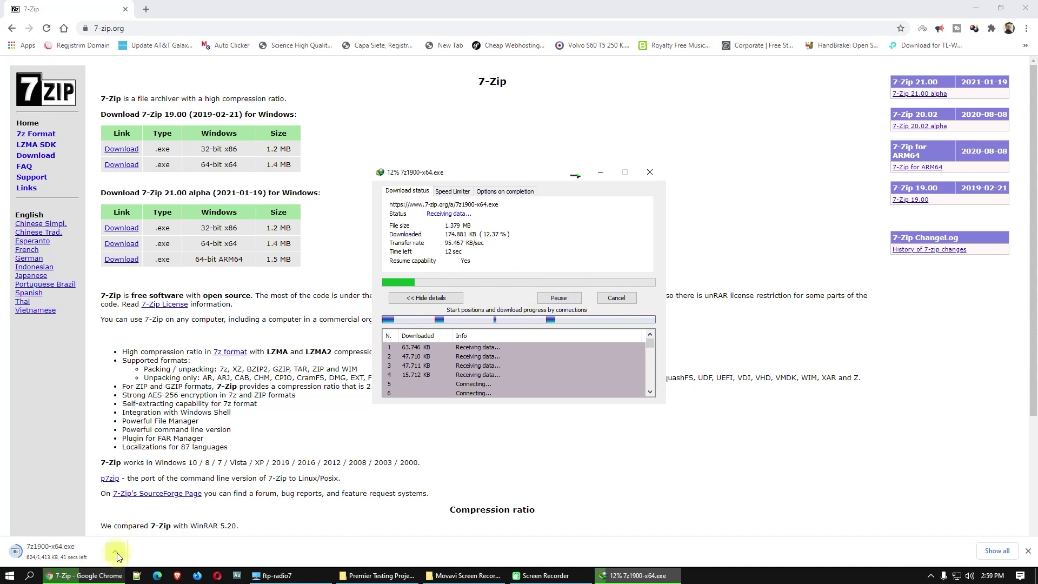
pyautogui.click(117, 552)
pyautogui.click(122, 535)
pyautogui.click(638, 575)
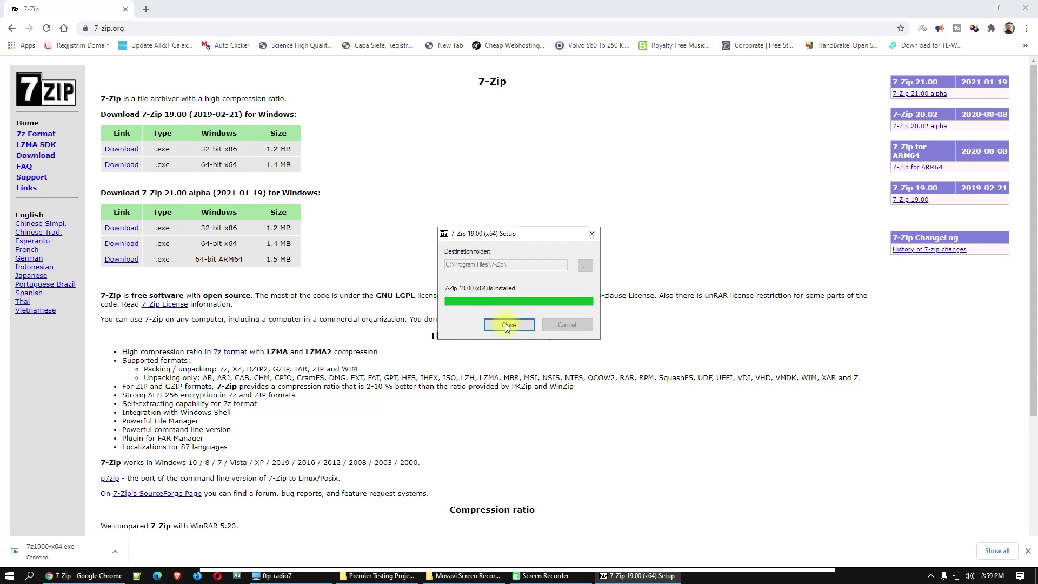
pyautogui.click(507, 324)
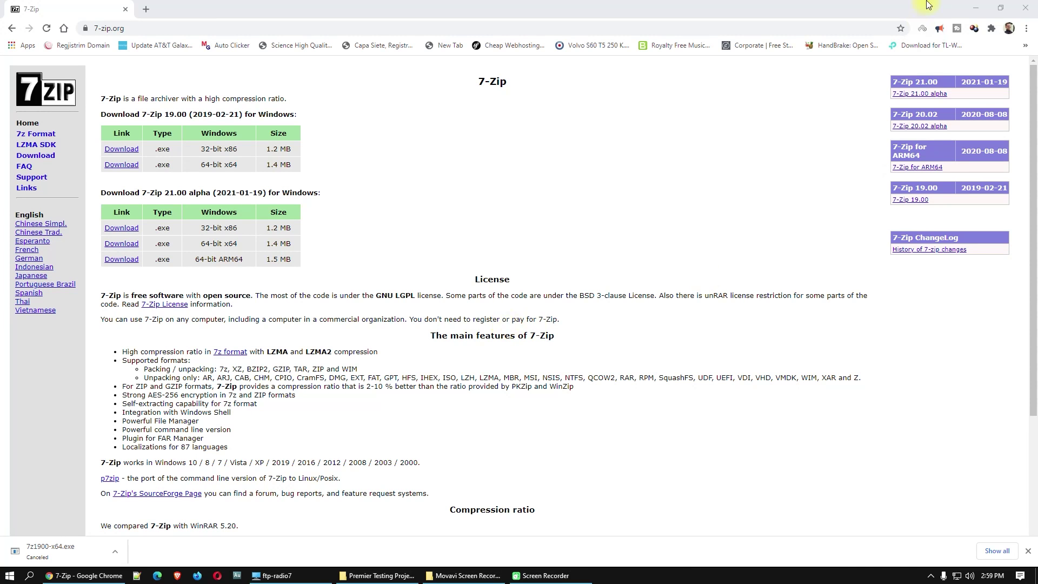
# - Close Chrome and view the Premier Testing Projects folder as large icons, selecting the 2020 project file
pyautogui.click(1025, 9)
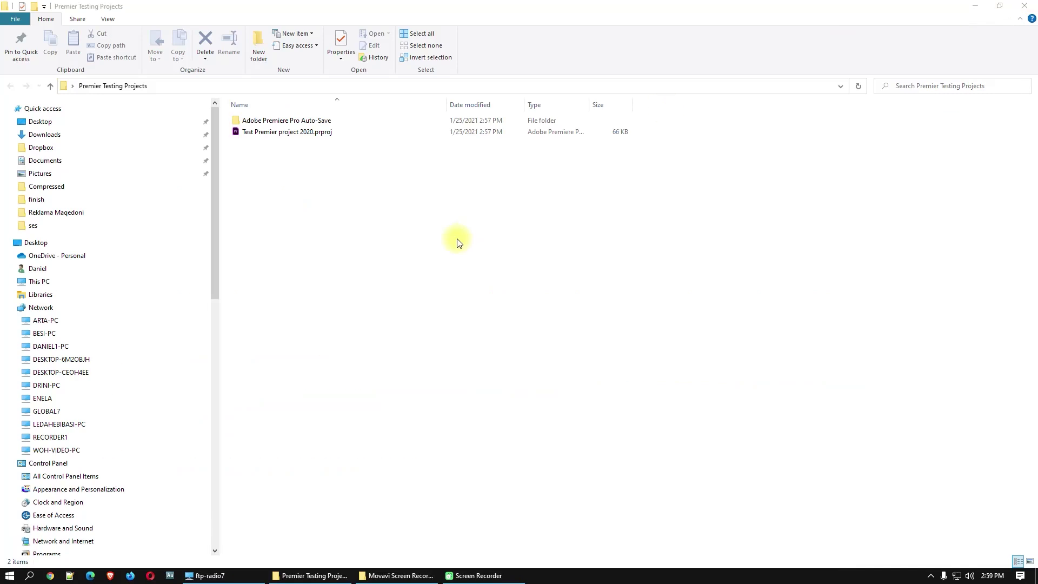
pyautogui.rightClick(284, 135)
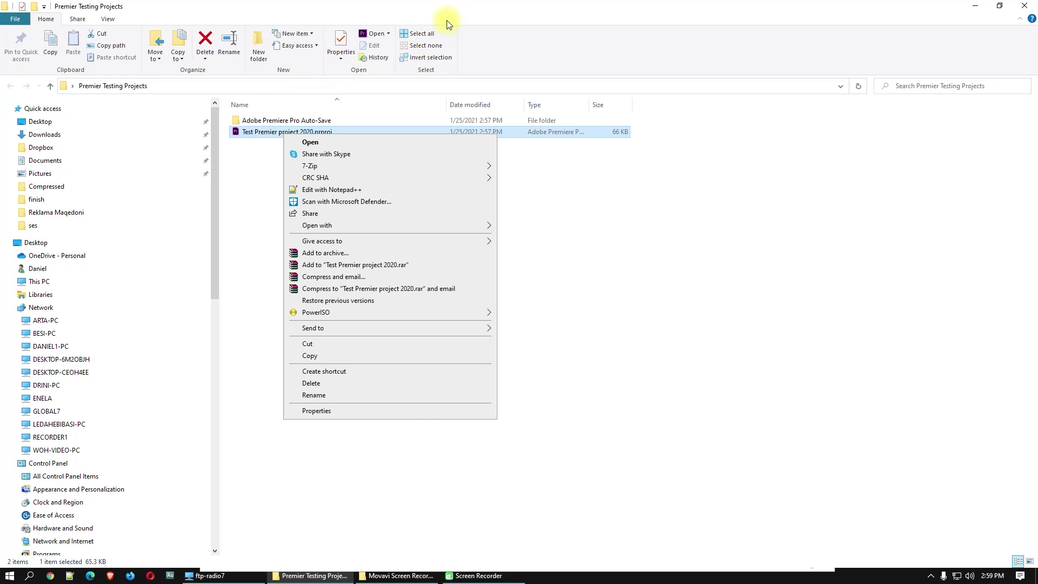
pyautogui.click(88, 21)
pyautogui.click(108, 19)
pyautogui.click(162, 35)
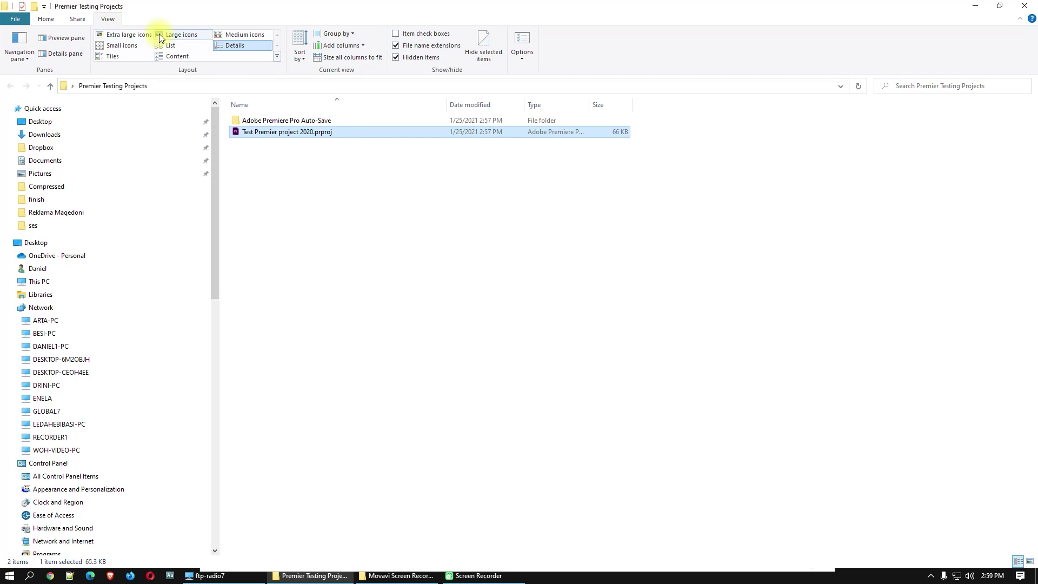
pyautogui.click(428, 280)
pyautogui.click(308, 130)
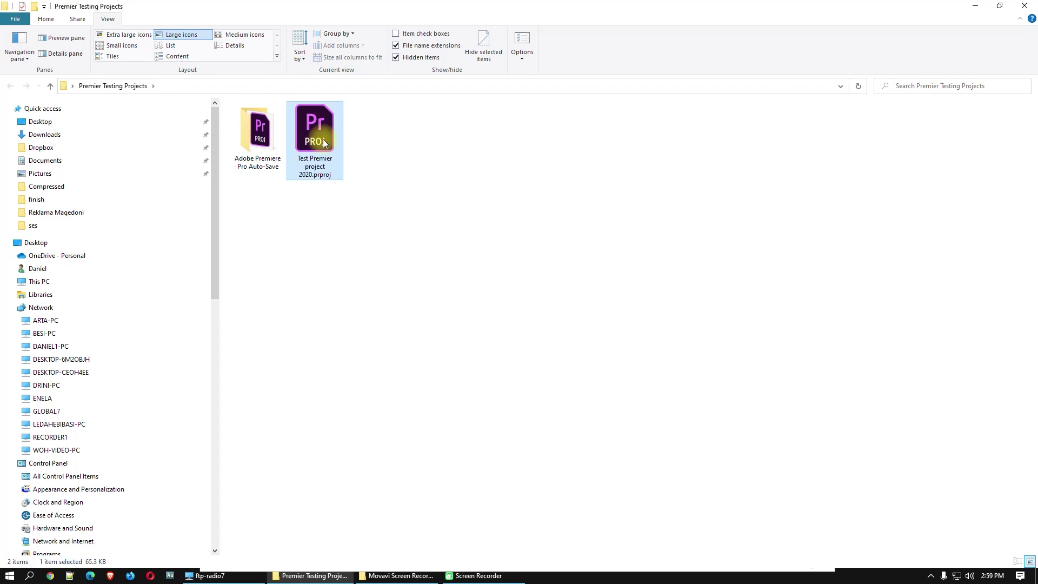
# - Extract Test Premier project 2020.prproj with 7-Zip into an extensionless file
pyautogui.rightClick(319, 140)
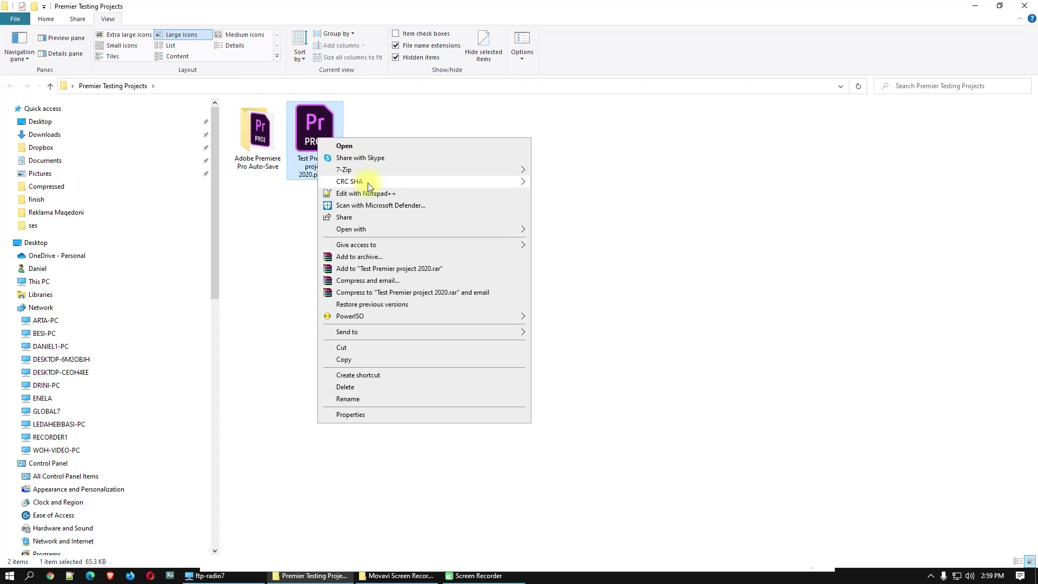
pyautogui.moveTo(364, 171)
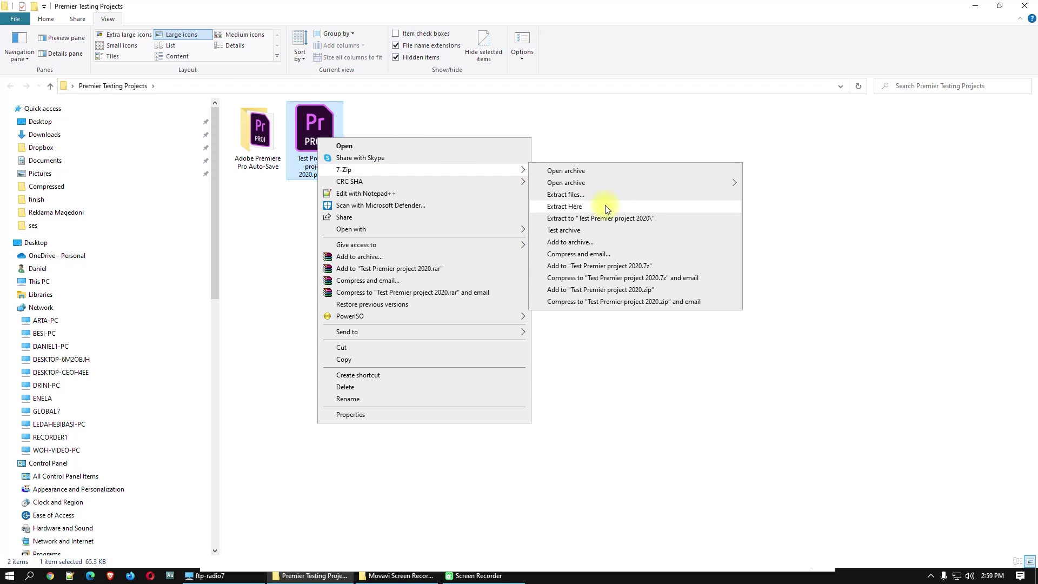
pyautogui.click(644, 218)
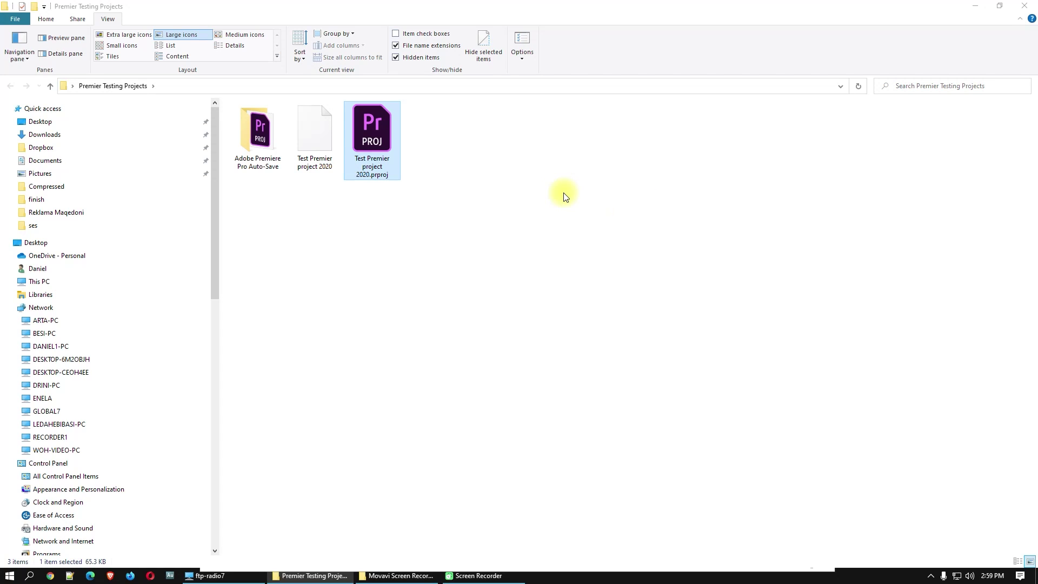
# - Select the extracted Test Premier project 2020 file and bring up the Start menu
pyautogui.click(319, 135)
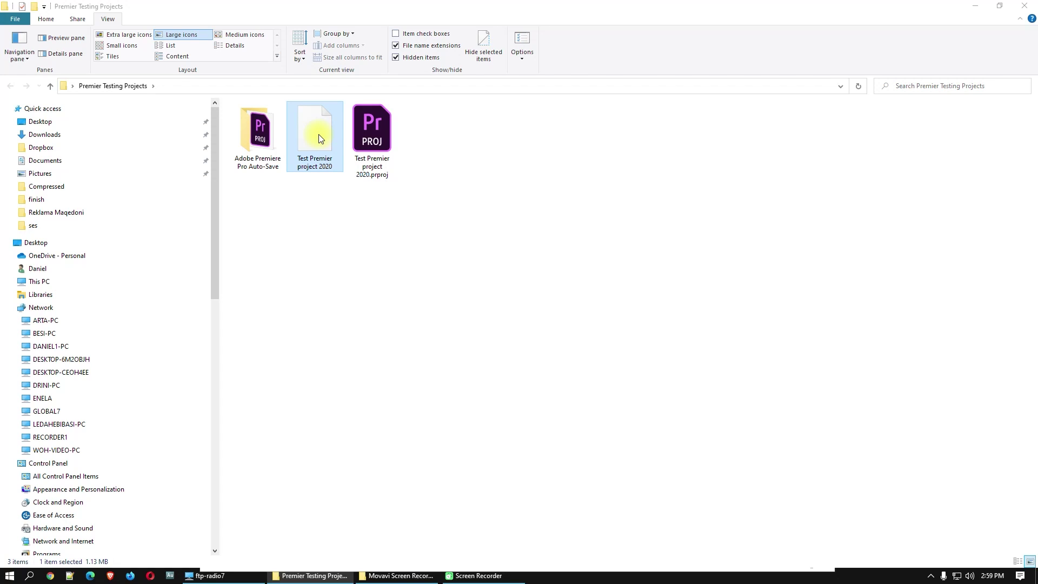
pyautogui.rightClick(319, 139)
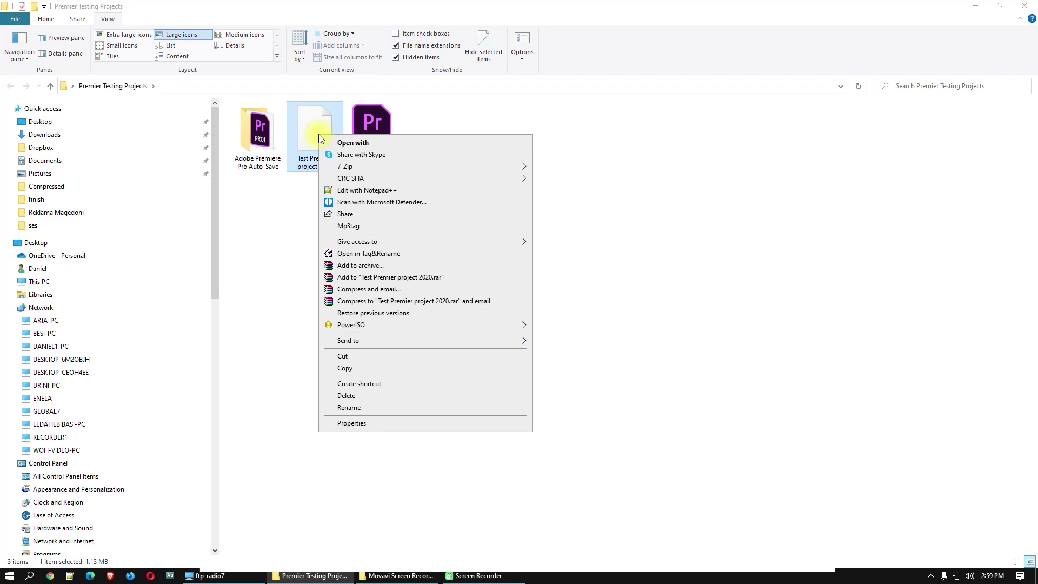
pyautogui.rightClick(311, 134)
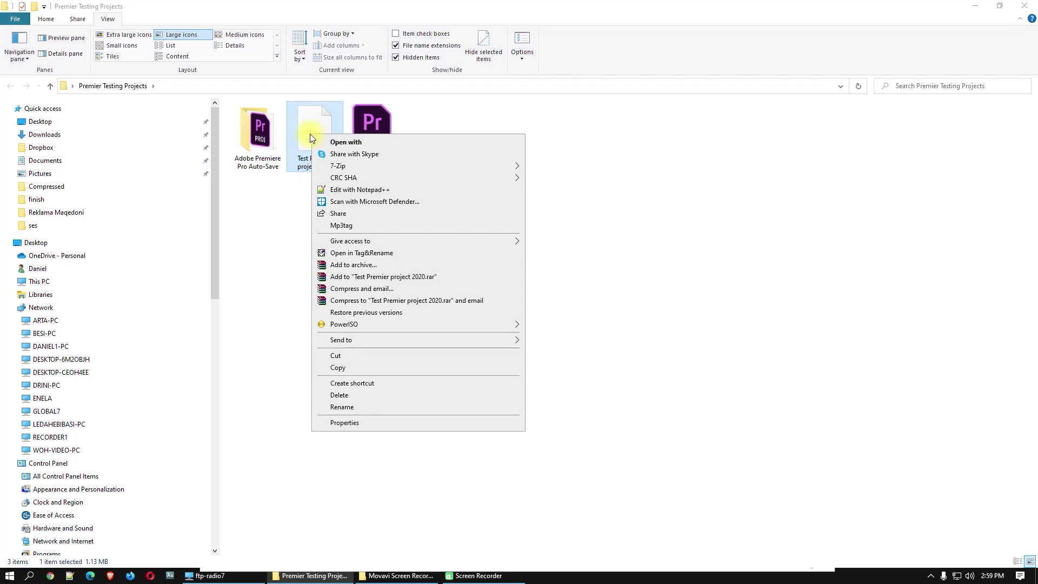
pyautogui.click(273, 198)
pyautogui.rightClick(306, 147)
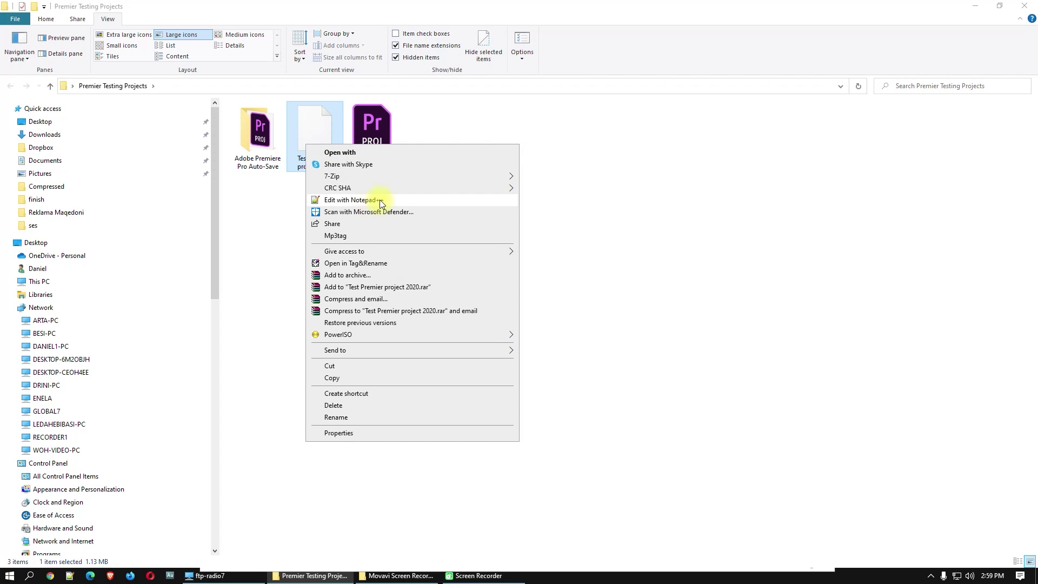
pyautogui.click(10, 576)
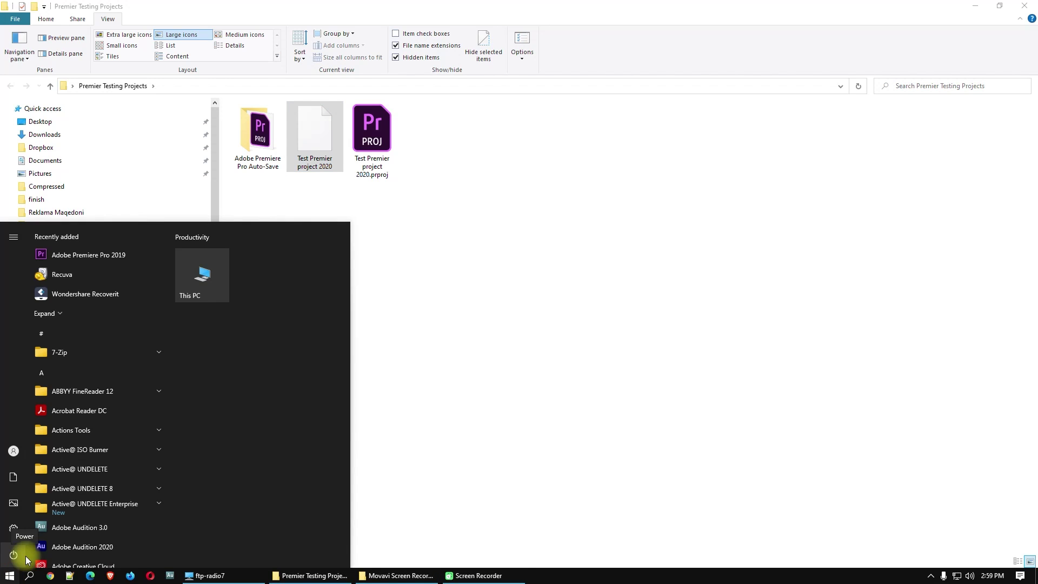
# - Launch Notepad, load the extracted Test Premier project 2020 file and maximize the window
pyautogui.write('note')
pyautogui.press('Return')
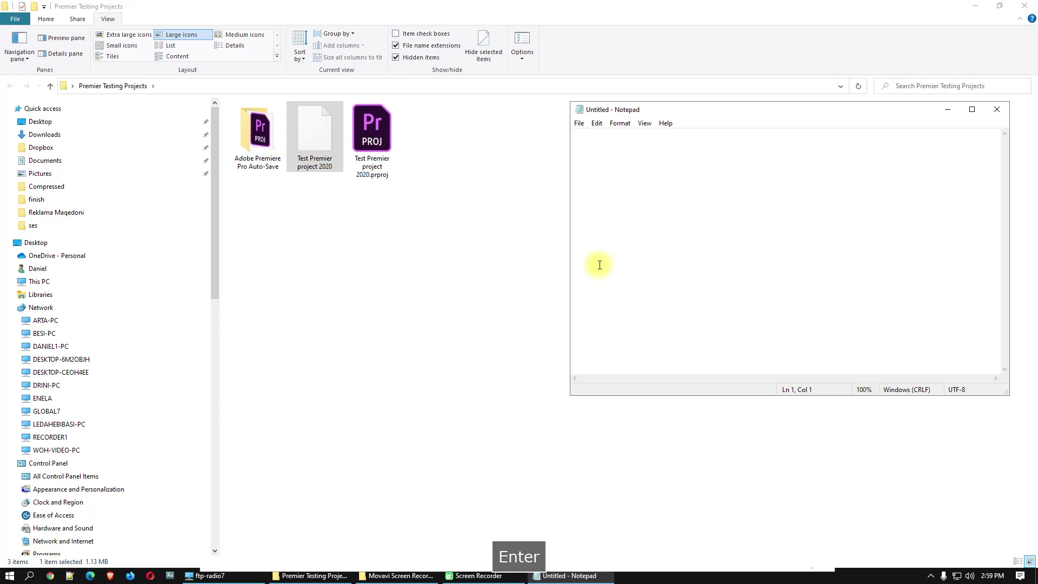
pyautogui.moveTo(667, 111); pyautogui.dragTo(406, 215)
pyautogui.moveTo(314, 136); pyautogui.dragTo(426, 303)
pyautogui.click(710, 214)
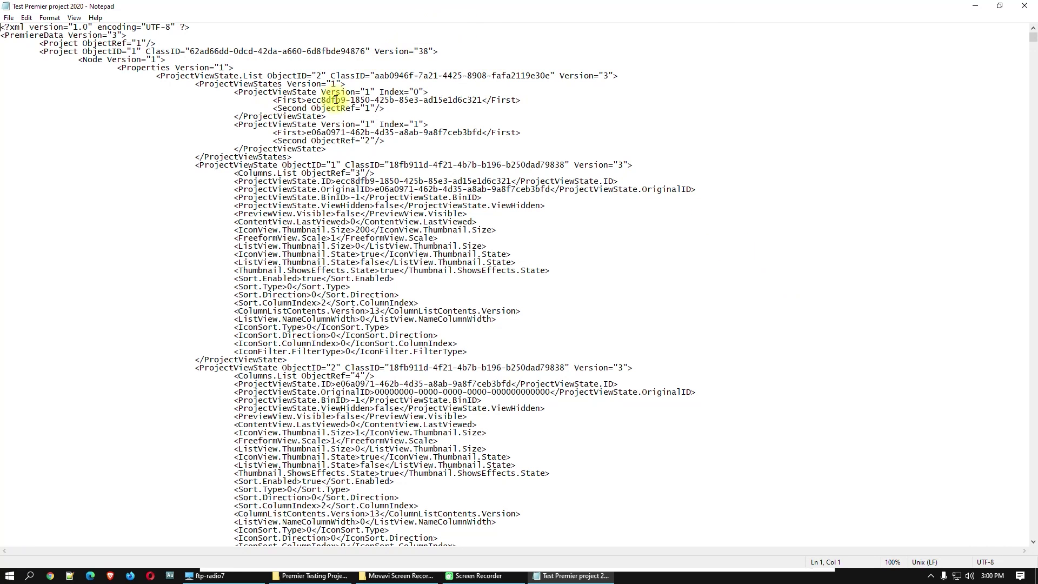
# - Change the Project Version on line 4 from 38 to 1 and save the file
pyautogui.moveTo(33, 54); pyautogui.dragTo(440, 50)
pyautogui.click(429, 52)
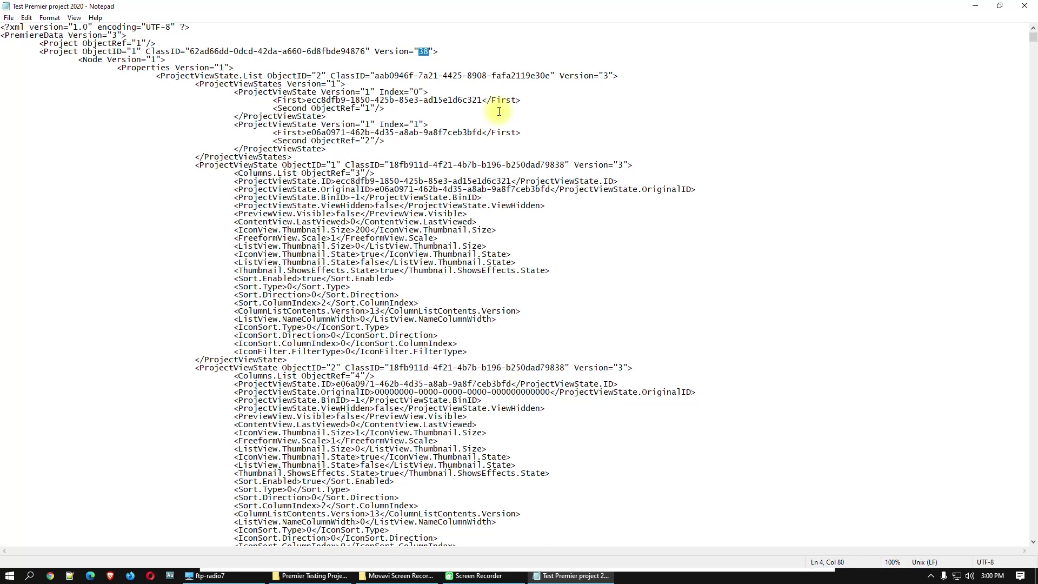
pyautogui.press('Delete')
pyautogui.write('1')
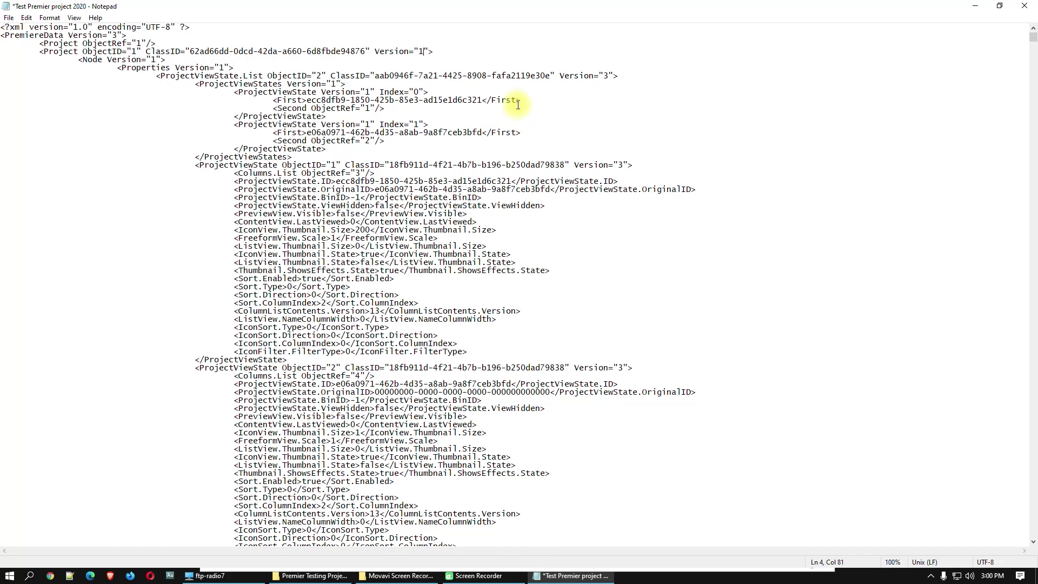
pyautogui.click(10, 18)
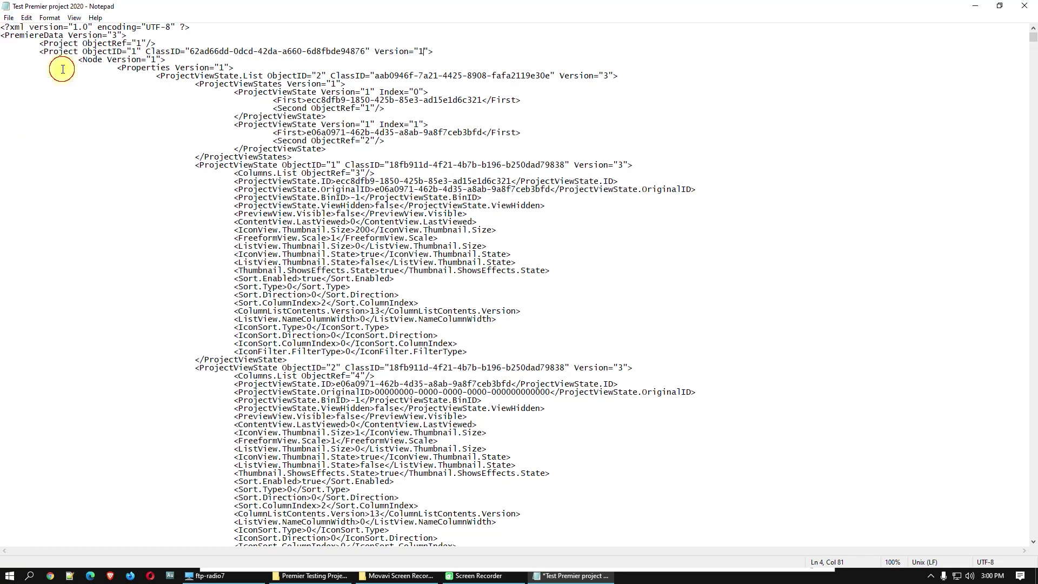
# - Close Notepad and add the edited file to a 7-Zip archive in gzip format
pyautogui.click(1024, 6)
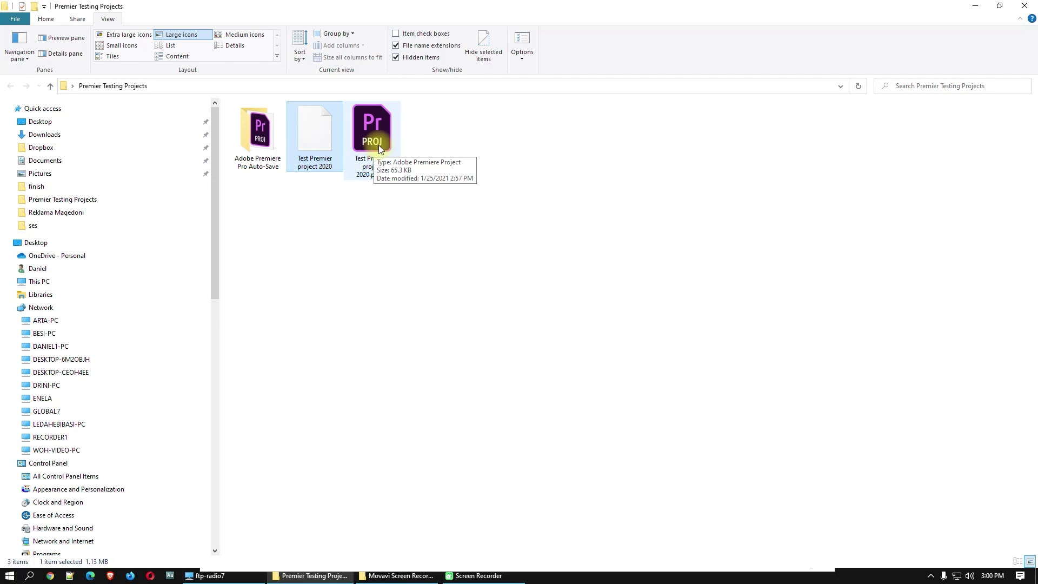
pyautogui.rightClick(319, 135)
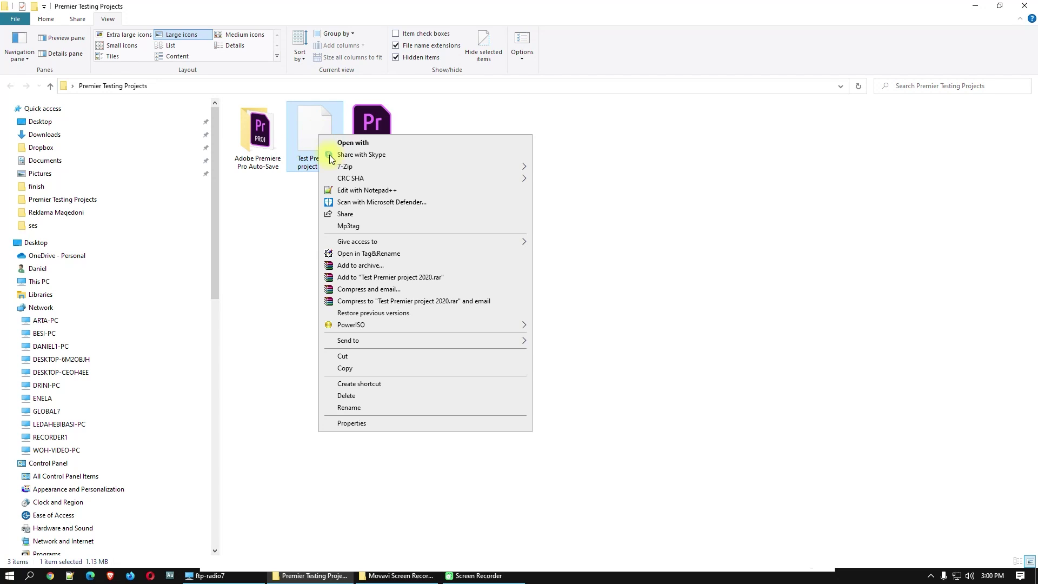
pyautogui.moveTo(475, 167)
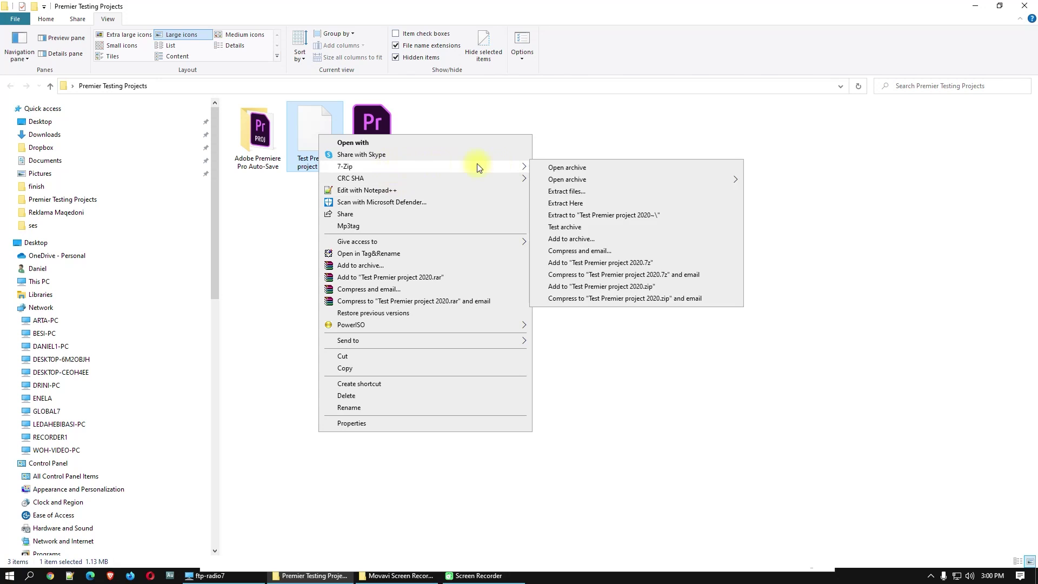
pyautogui.click(590, 240)
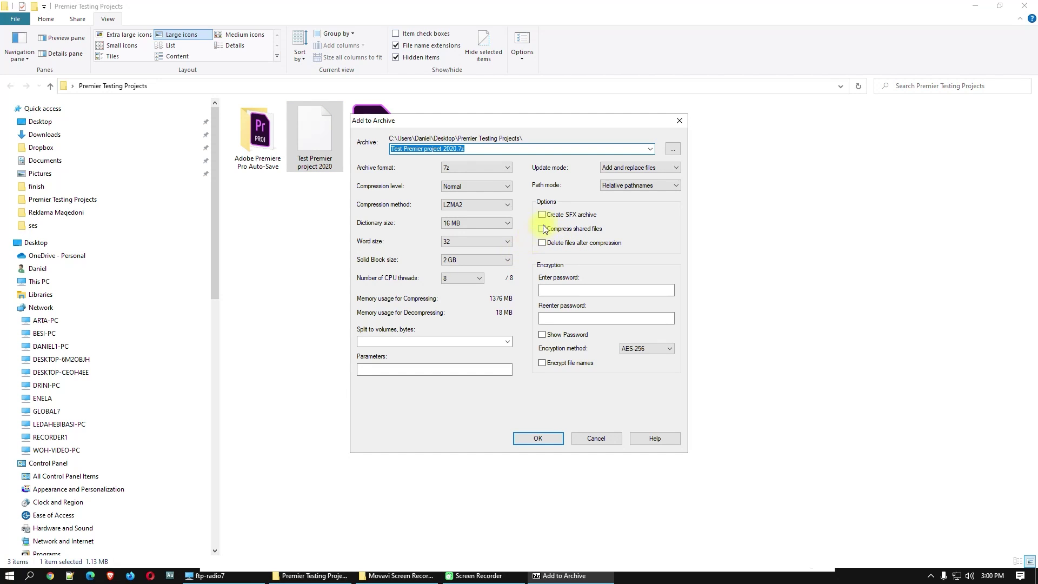
pyautogui.click(493, 167)
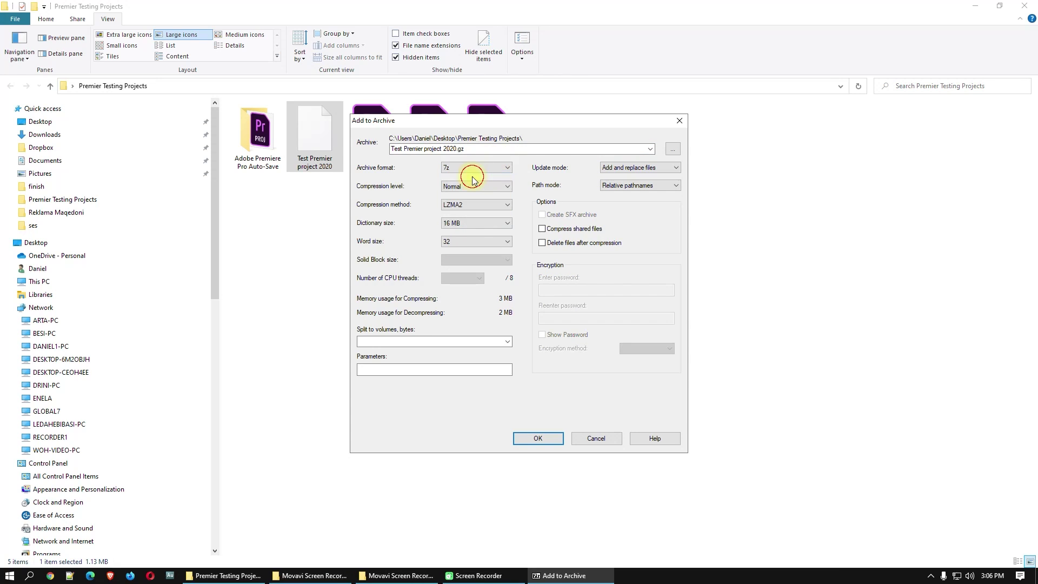
pyautogui.click(493, 168)
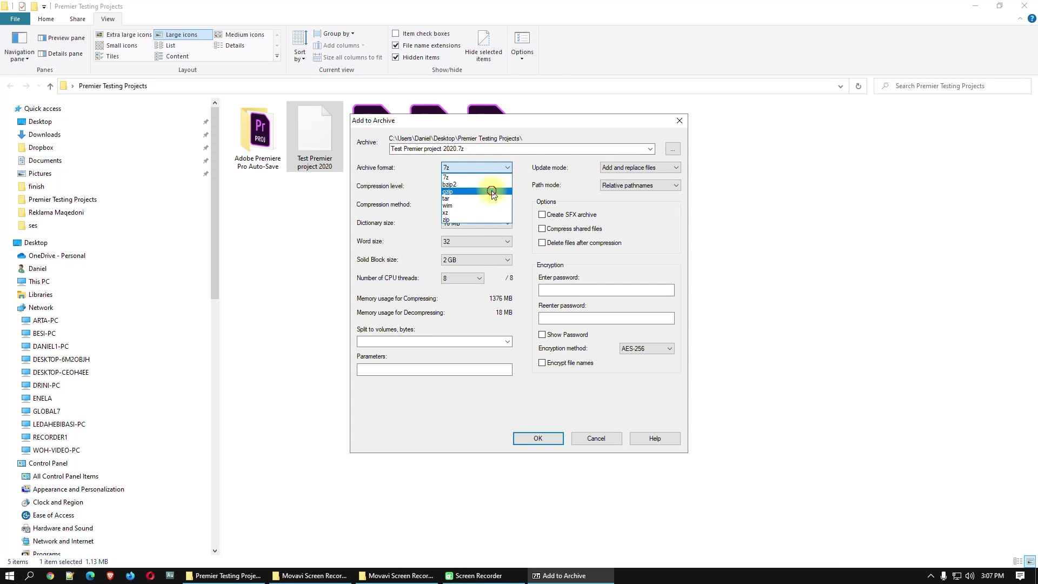
pyautogui.click(492, 191)
# - Name the archive Test Premier project 2020.prproj and create it
pyautogui.click(483, 148)
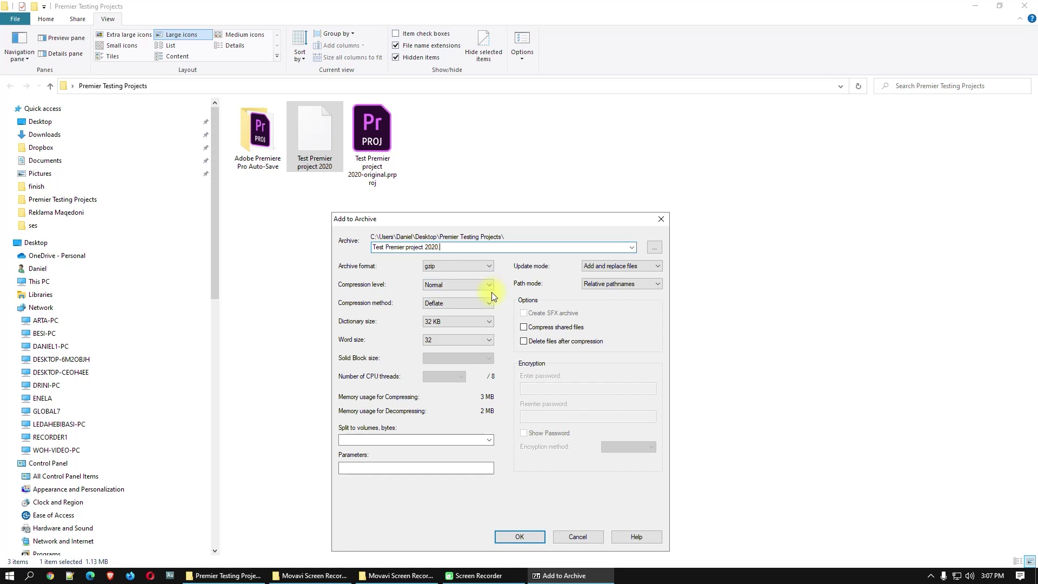
pyautogui.write('pr')
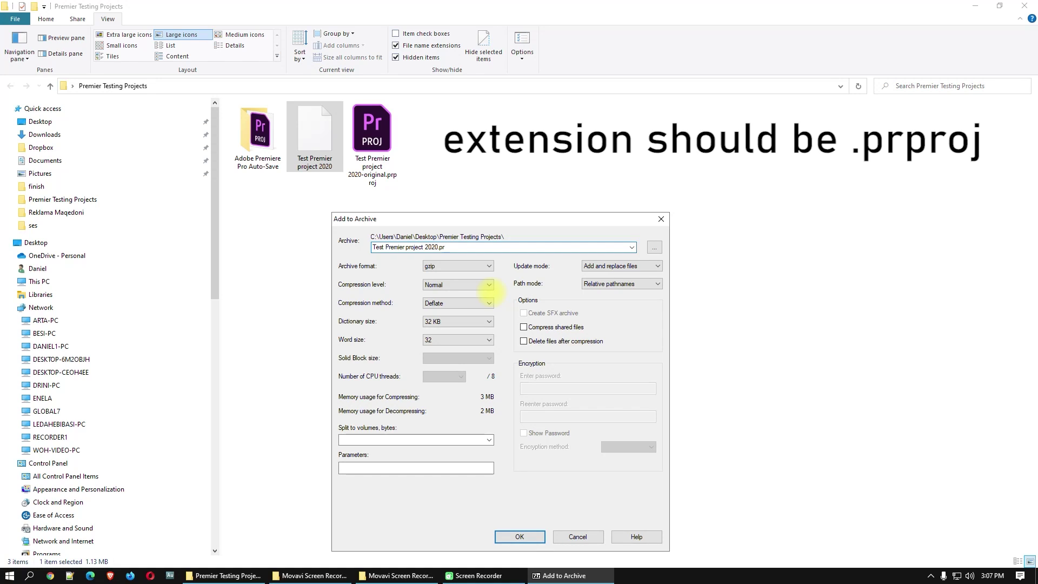
pyautogui.write('pr')
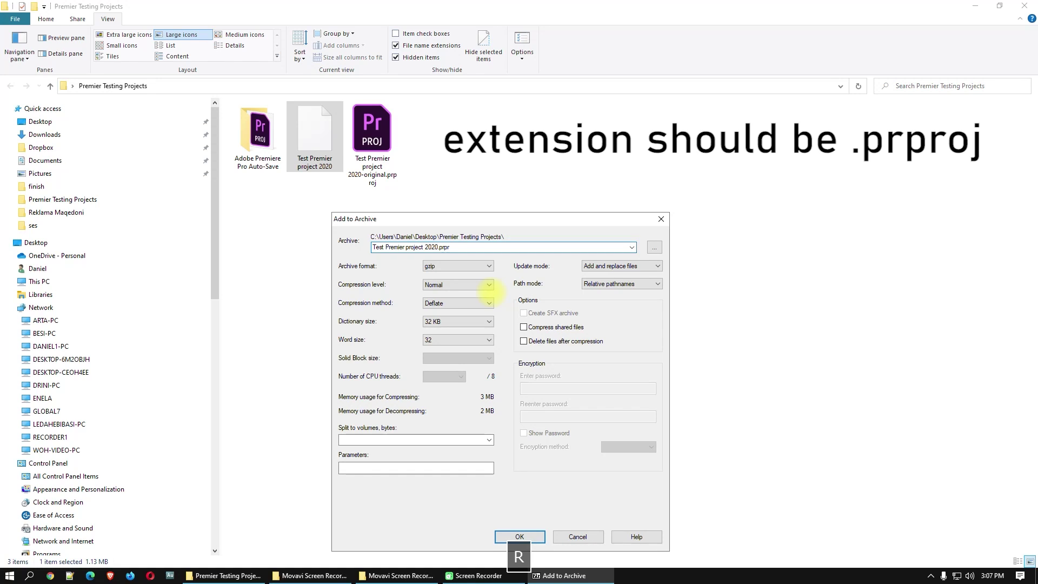
pyautogui.write('oj')
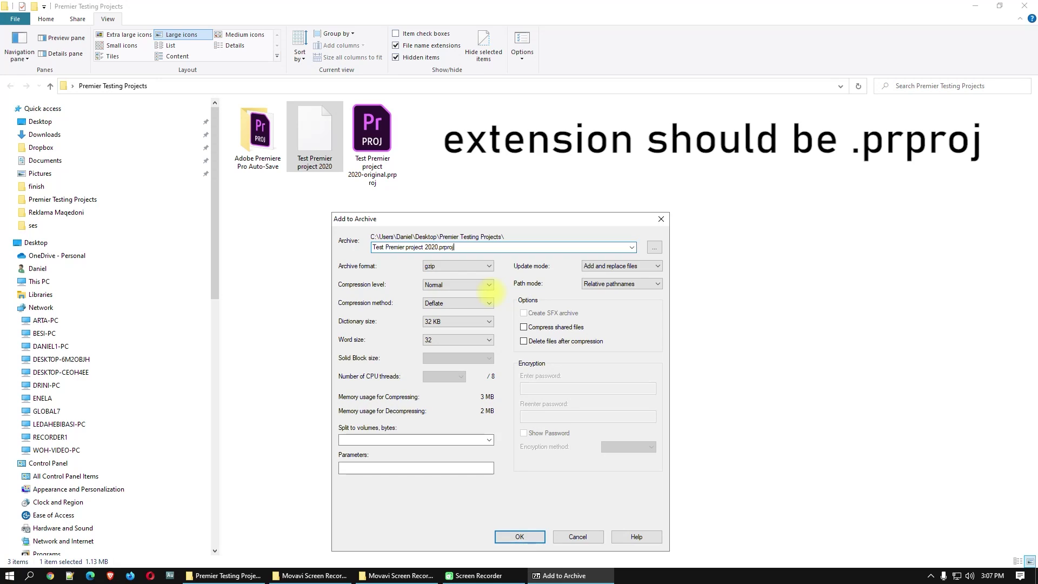
pyautogui.press('Return')
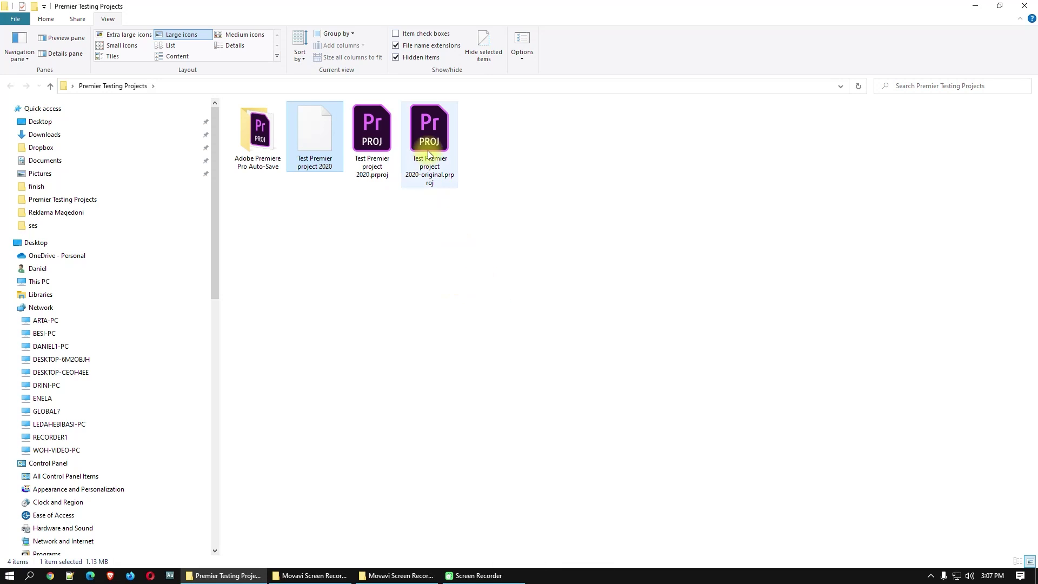
pyautogui.click(426, 143)
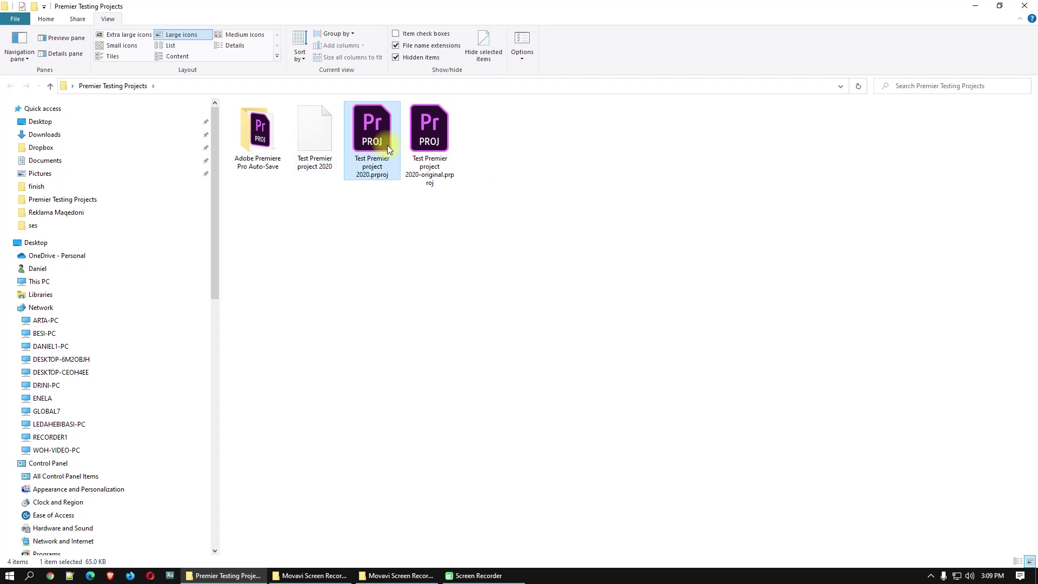
# - Open the rebuilt Test Premier project 2020.prproj with Adobe Premiere Pro CC 2019
pyautogui.rightClick(367, 142)
pyautogui.moveTo(492, 233)
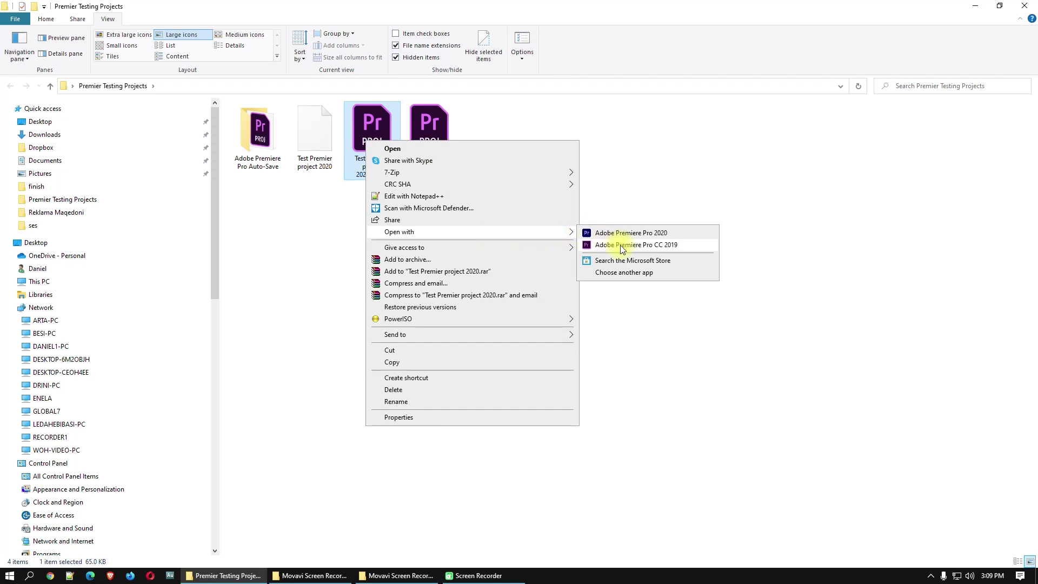
pyautogui.click(647, 246)
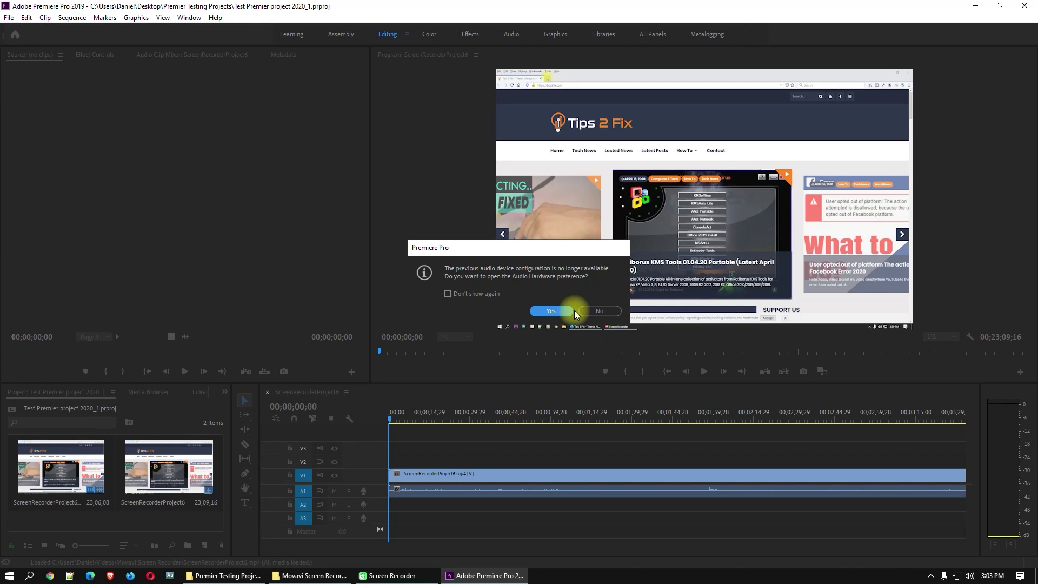
# - Decline the audio hardware prompt, play the sequence from 00;01;41;11, then close Premiere Pro 2019
pyautogui.click(599, 311)
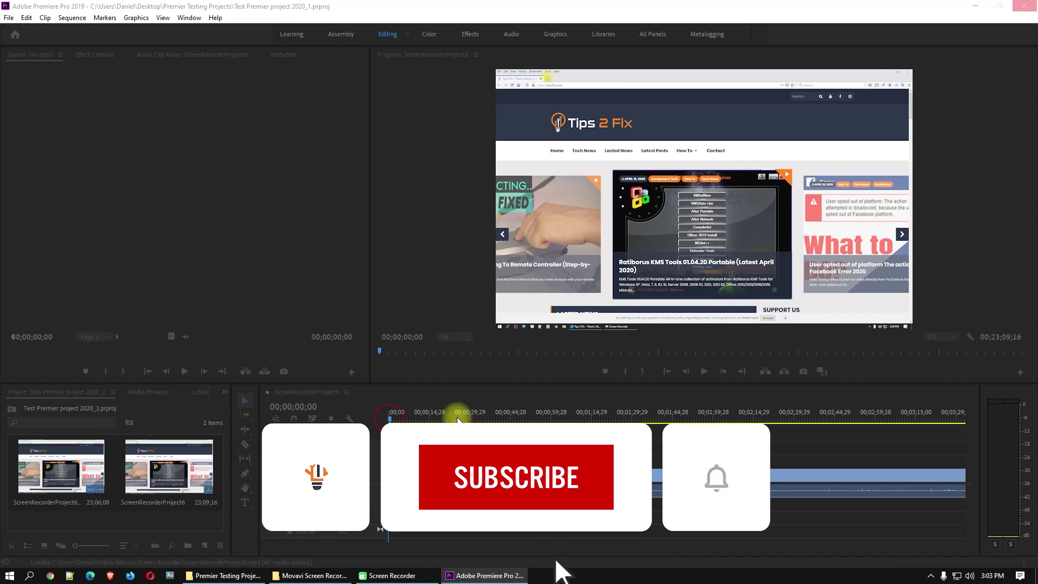
pyautogui.click(664, 421)
pyautogui.press('space')
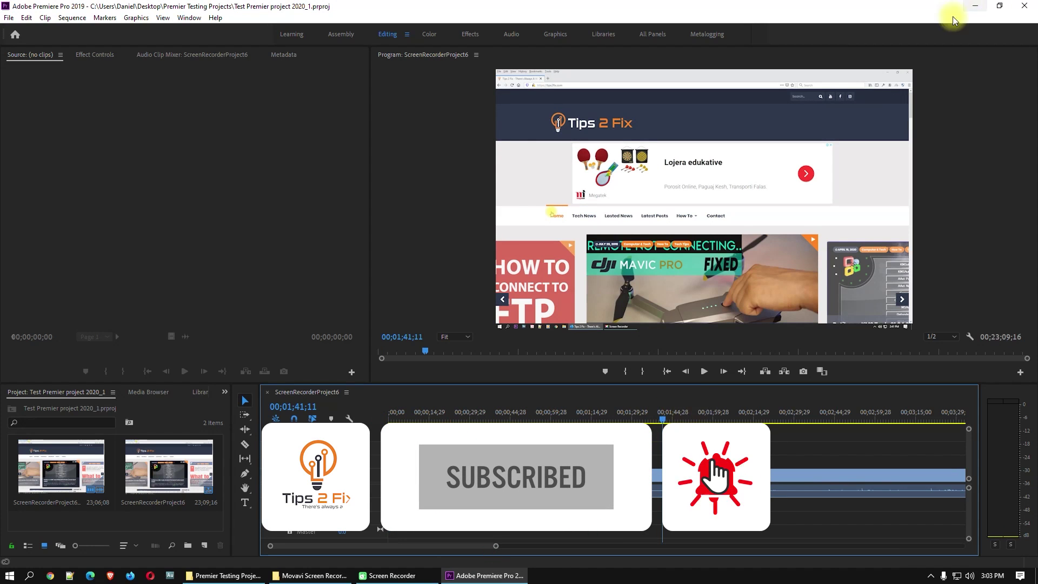
pyautogui.click(1025, 6)
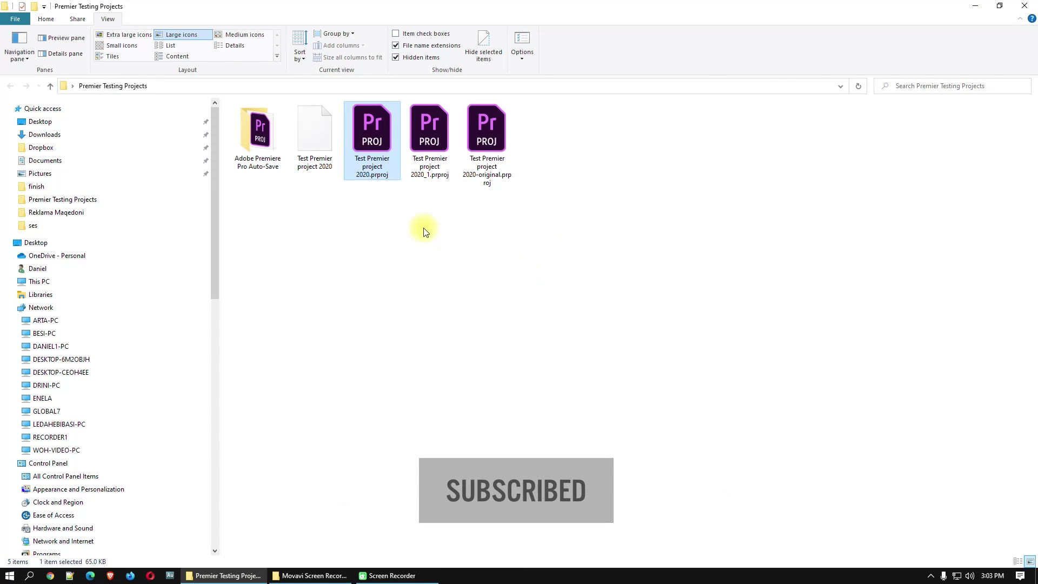